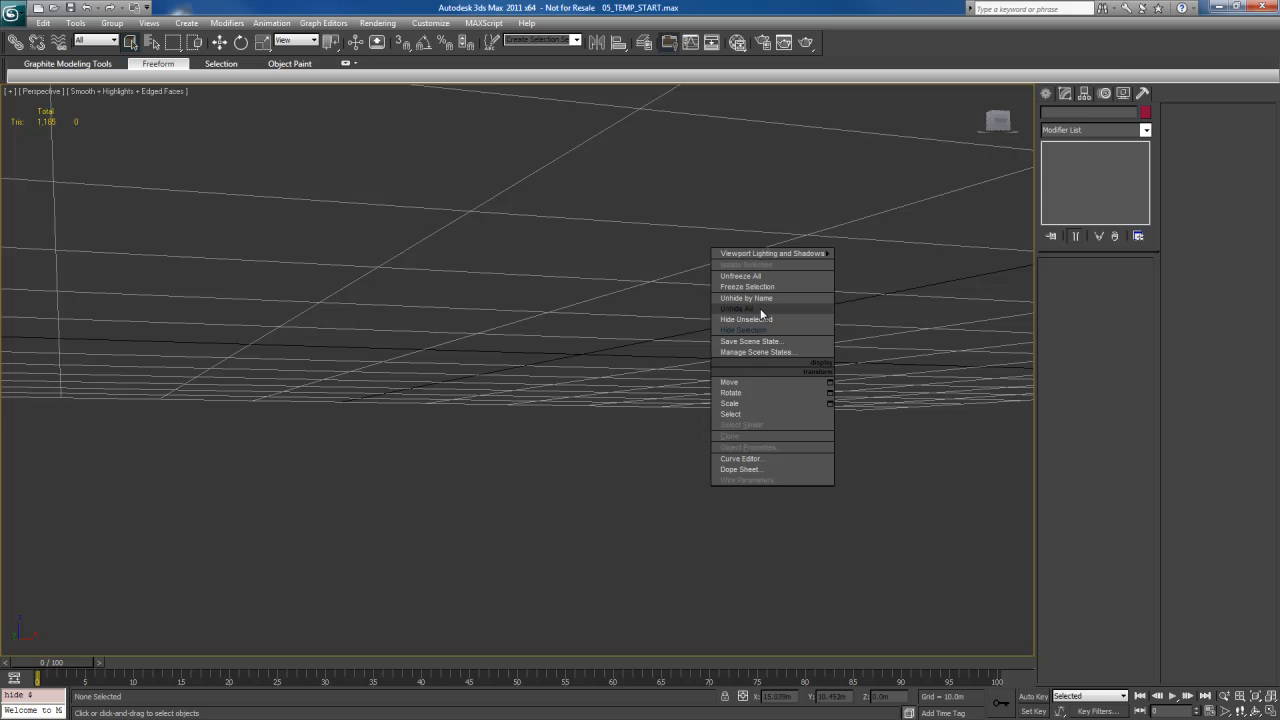
- Unhide only the Haging_Cables_Example object and frame it in the perspective view
{"action": "left_click", "coordinate": [760, 298]}
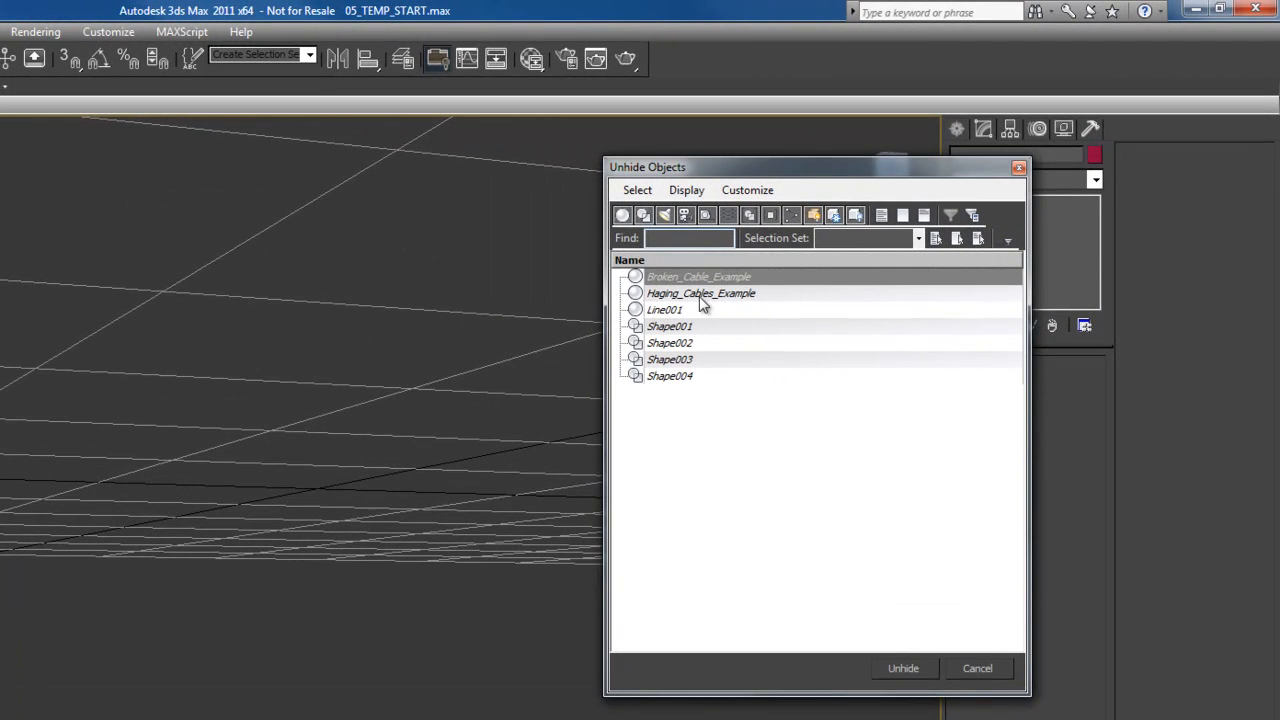
{"action": "left_click", "coordinate": [737, 294]}
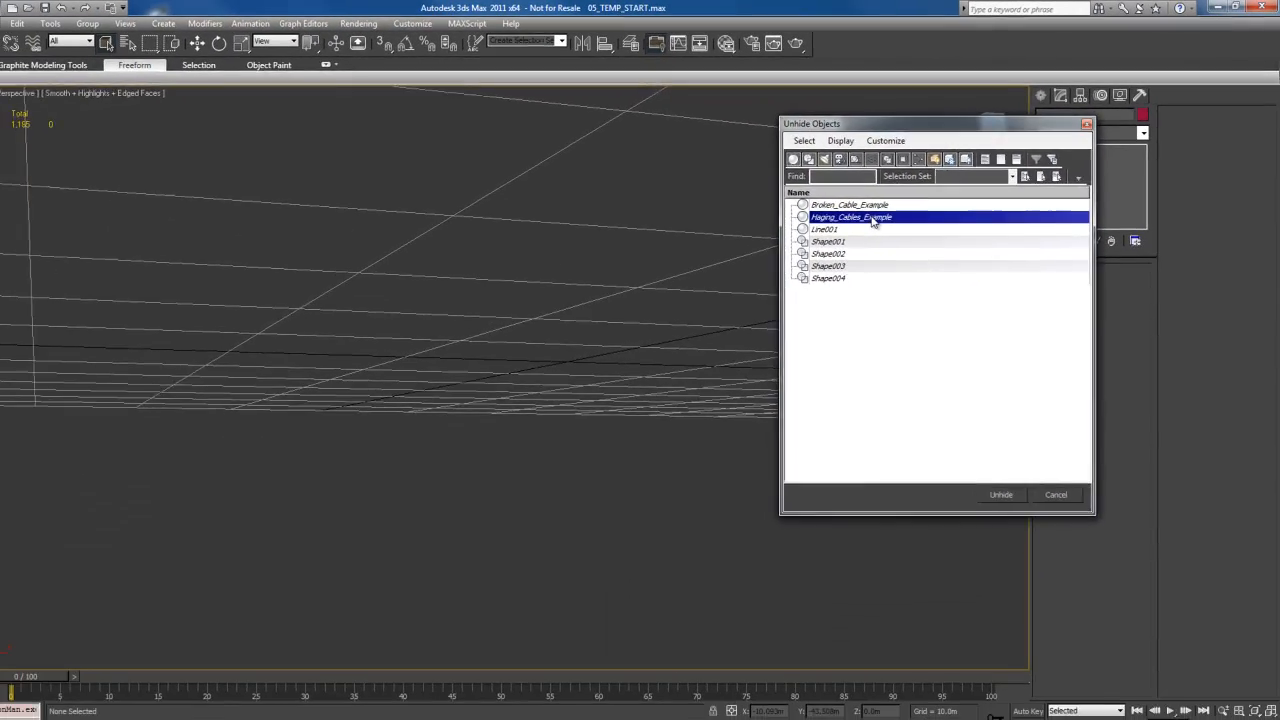
{"action": "double_click", "coordinate": [733, 294]}
{"action": "left_click_drag", "start_coordinate": [660, 428], "coordinate": [724, 466]}
{"action": "key", "text": "z"}
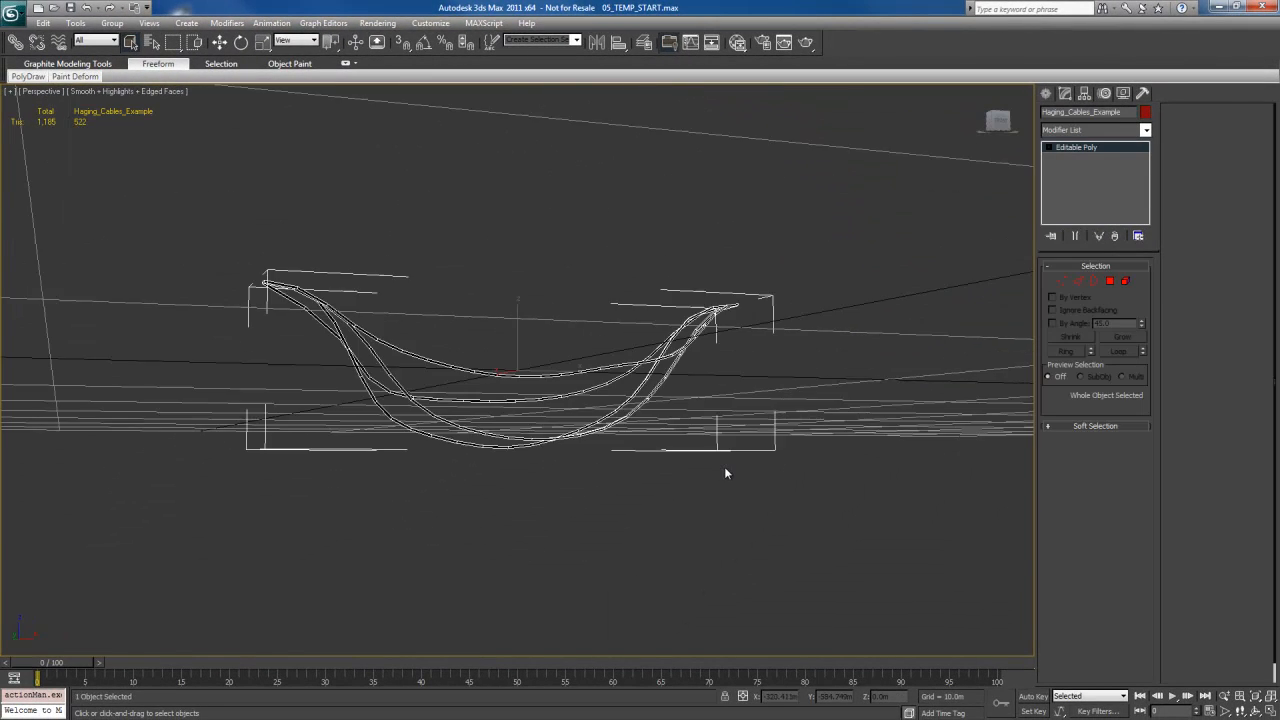
- Examine the sagging shape of the example cables from several angles and from the front
{"action": "middle_click_drag", "start_coordinate": [724, 466], "coordinate": [673, 432], "text": "alt"}
{"action": "left_click", "coordinate": [611, 243]}
{"action": "middle_click_drag", "start_coordinate": [611, 243], "coordinate": [649, 309], "text": "alt"}
{"action": "scroll", "coordinate": [648, 309], "scroll_direction": "up", "scroll_amount": 3}
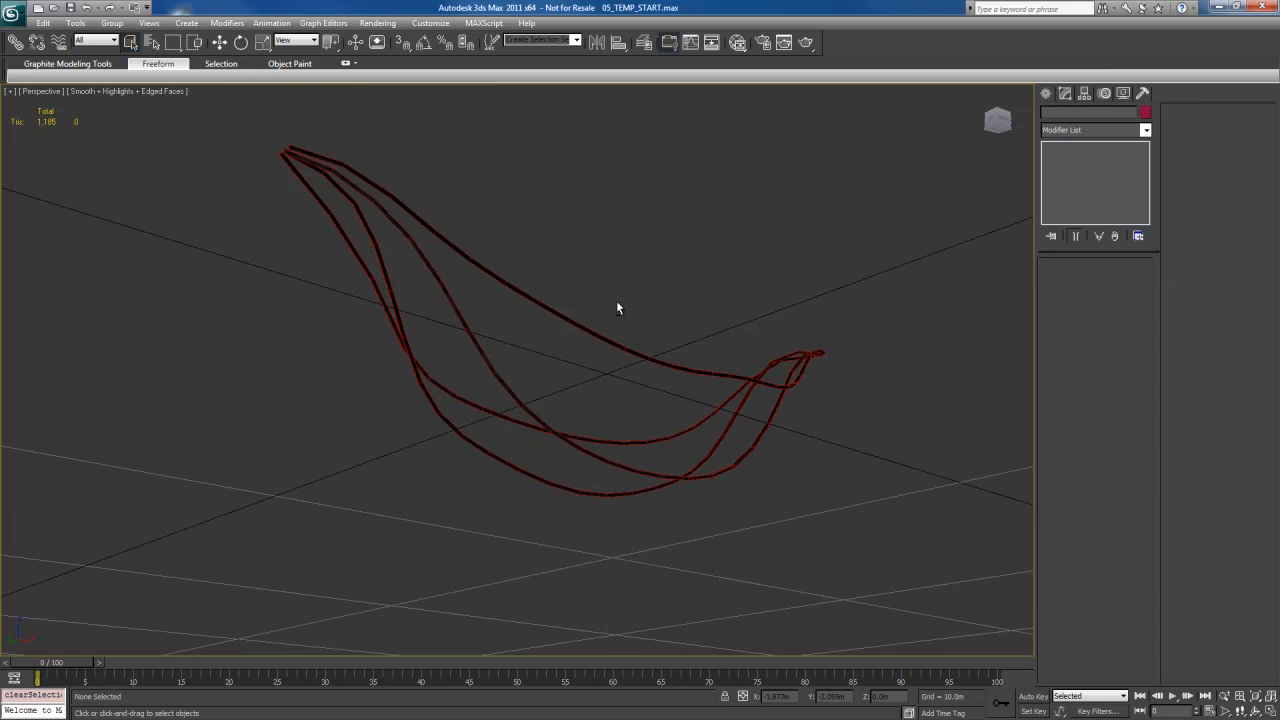
{"action": "middle_click_drag", "start_coordinate": [616, 305], "coordinate": [705, 338], "text": "alt"}
{"action": "key", "text": "f"}
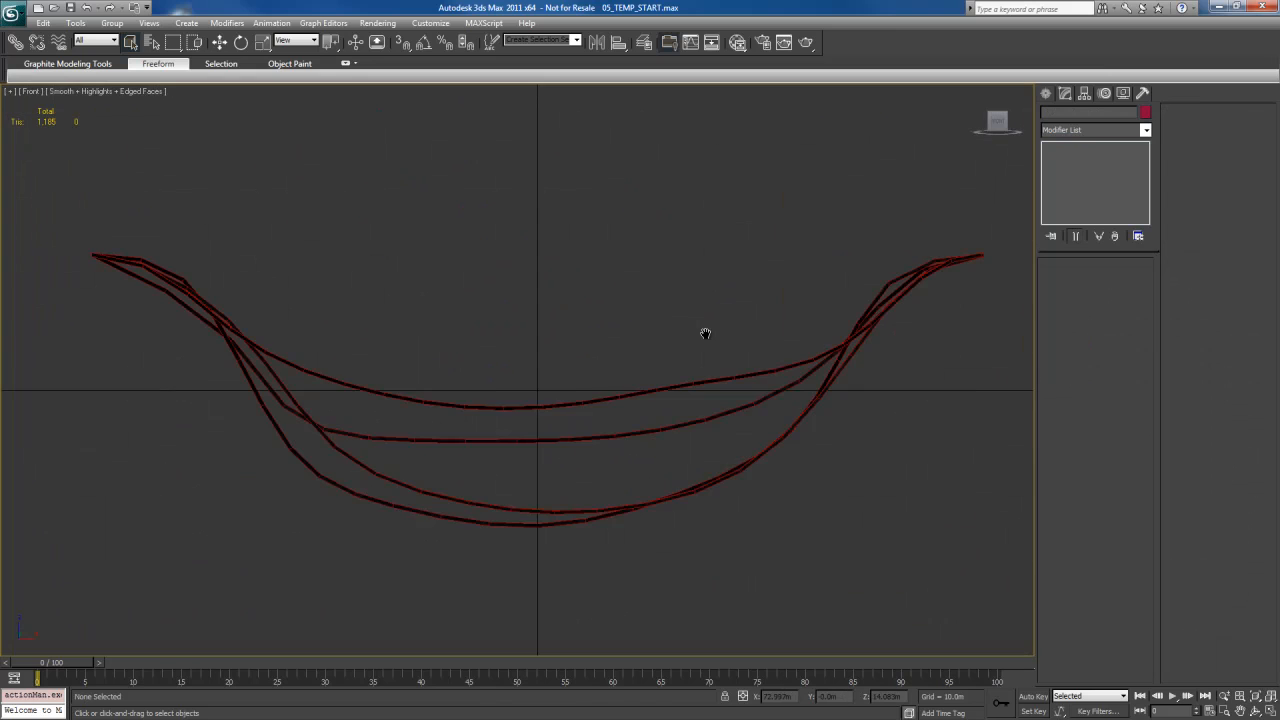
{"action": "mouse_move", "coordinate": [608, 378]}
{"action": "middle_mouse_down"}
{"action": "mouse_move", "coordinate": [620, 376]}
{"action": "mouse_move", "coordinate": [616, 355]}
{"action": "middle_mouse_up"}
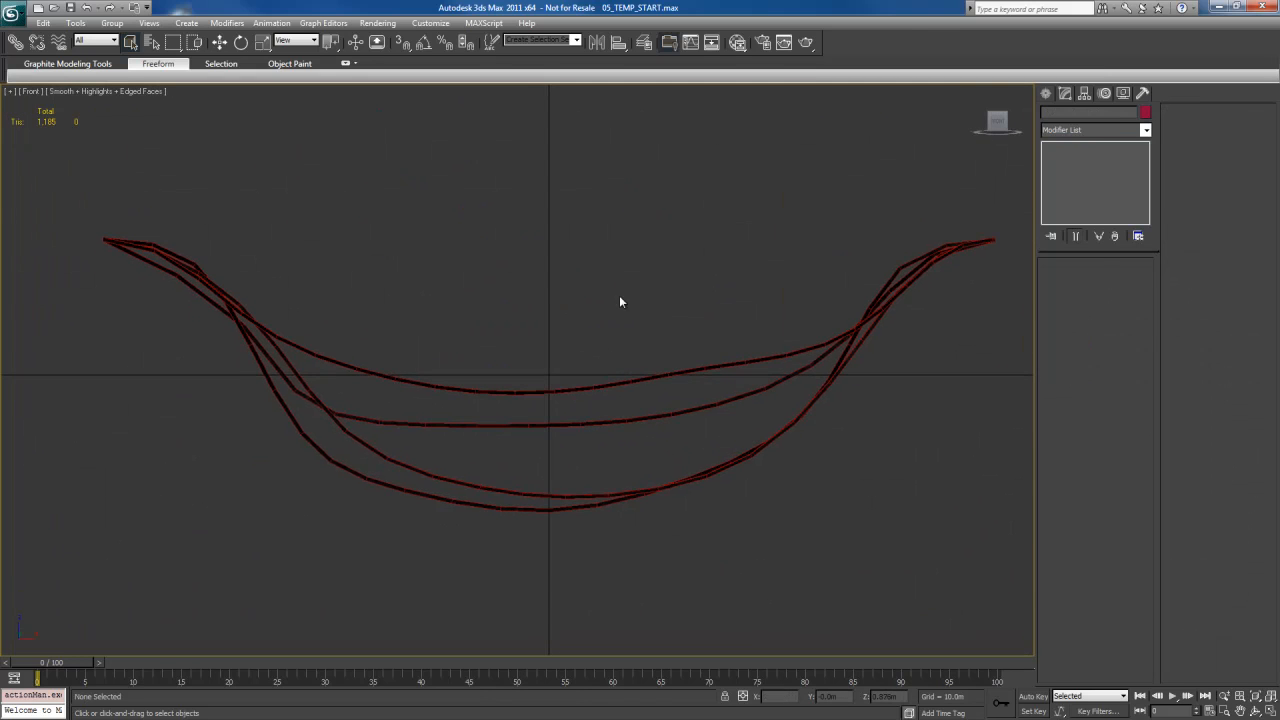
{"action": "left_click", "coordinate": [645, 420]}
{"action": "left_click", "coordinate": [645, 314]}
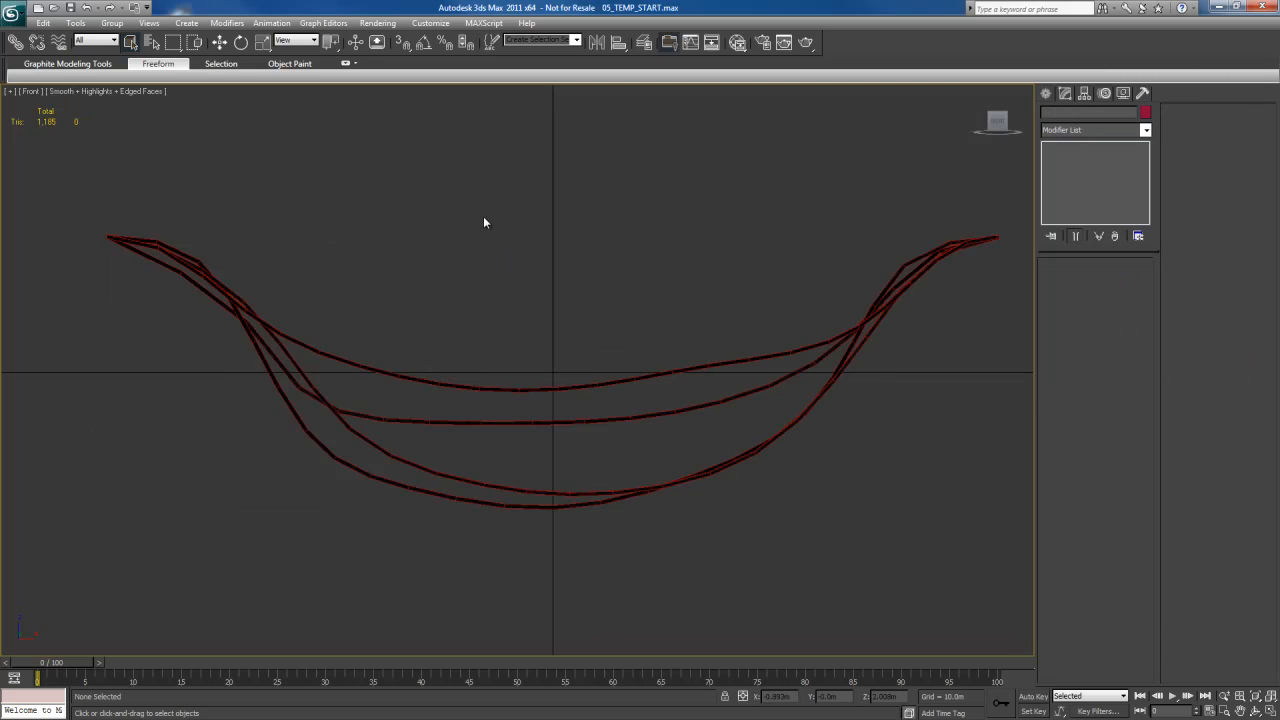
- Trace the lowest example cable in the front view from end to end with a Line spline using the Smooth initial type
{"action": "left_click", "coordinate": [1046, 93]}
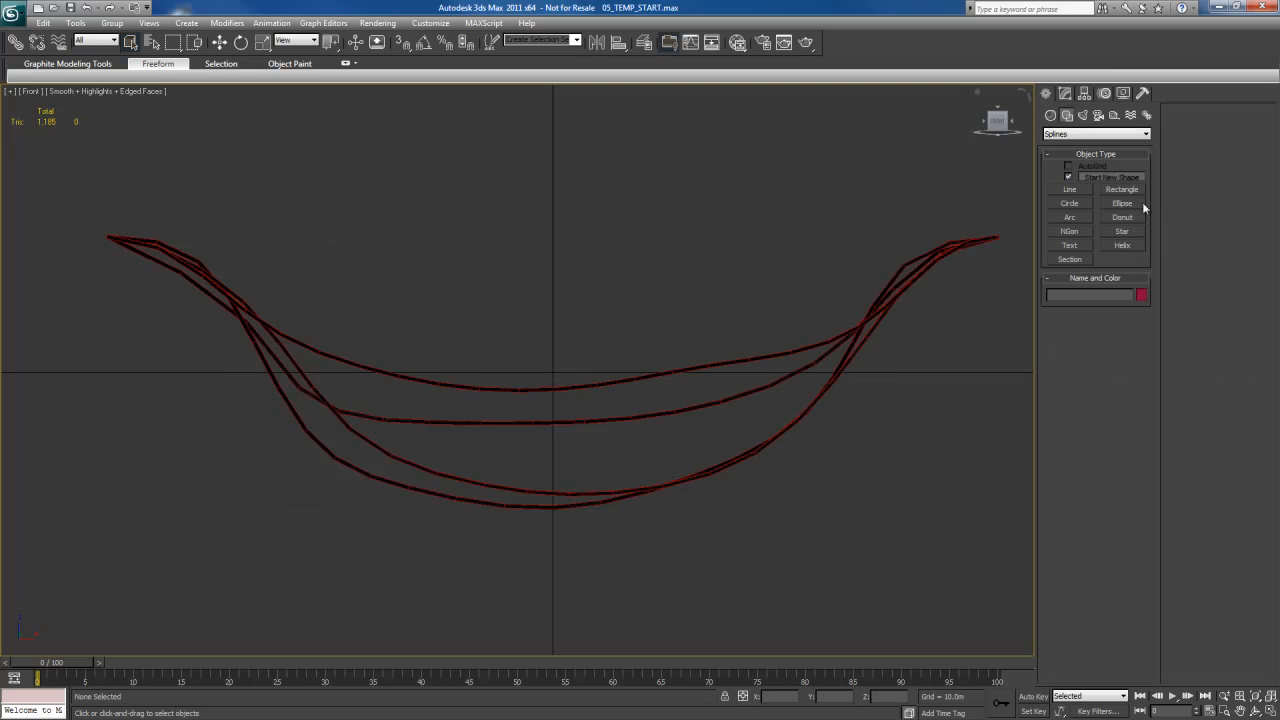
{"action": "left_click", "coordinate": [1076, 190]}
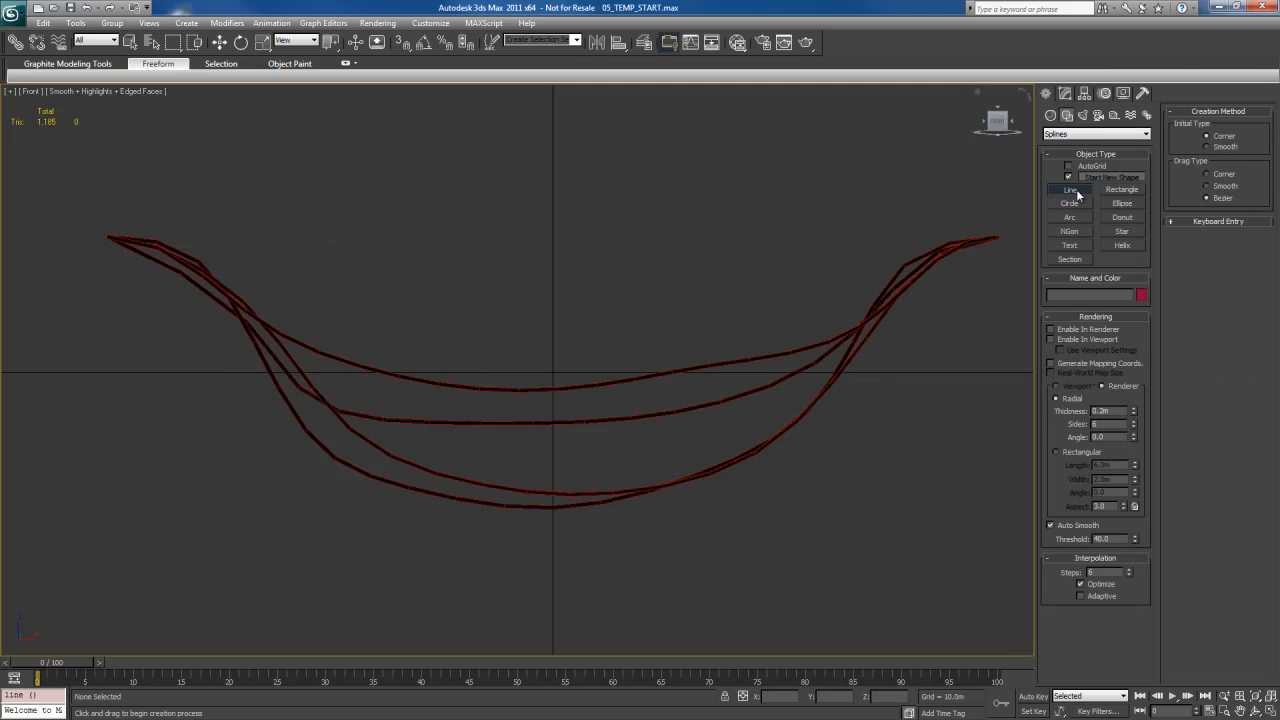
{"action": "left_click", "coordinate": [1224, 146]}
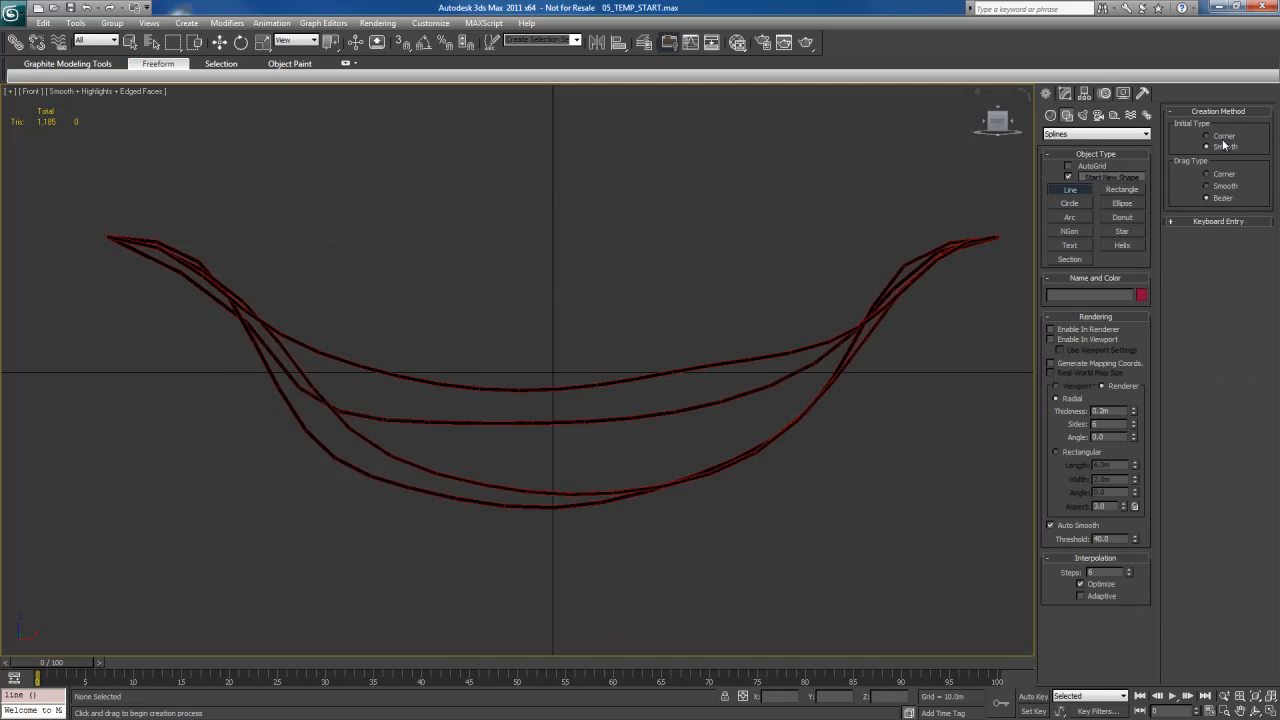
{"action": "left_click", "coordinate": [107, 239]}
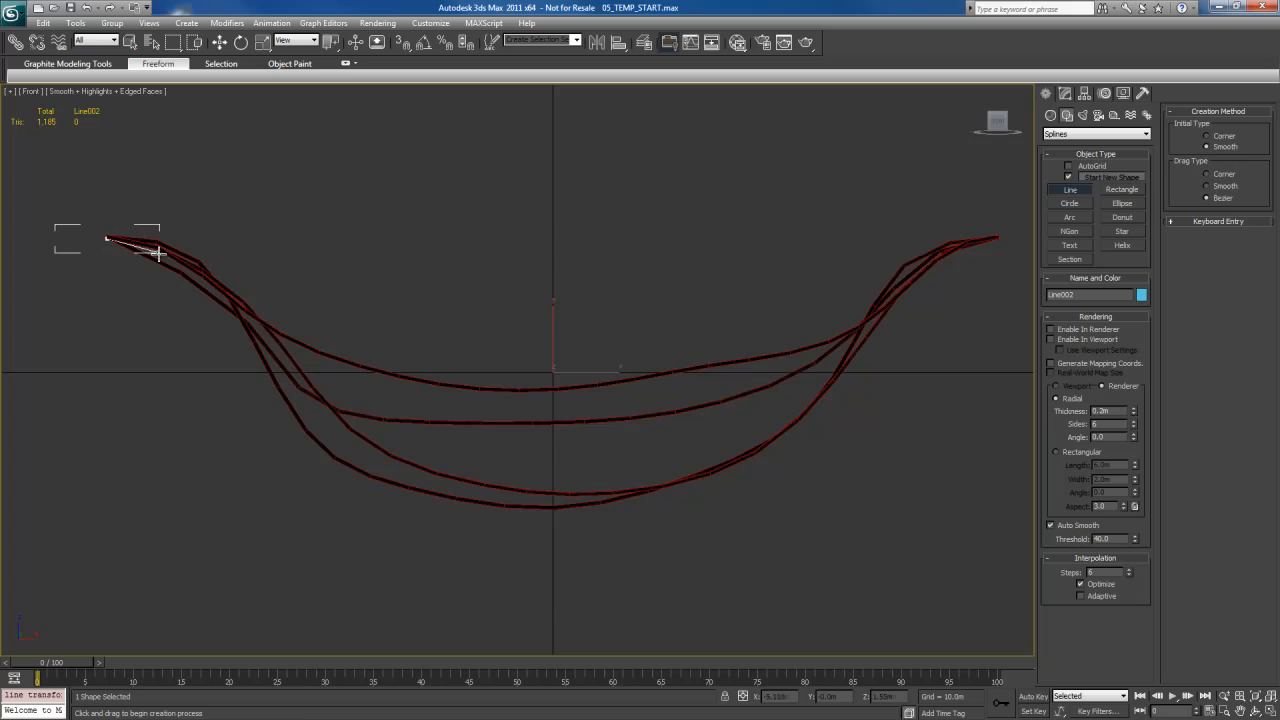
{"action": "left_click", "coordinate": [188, 273]}
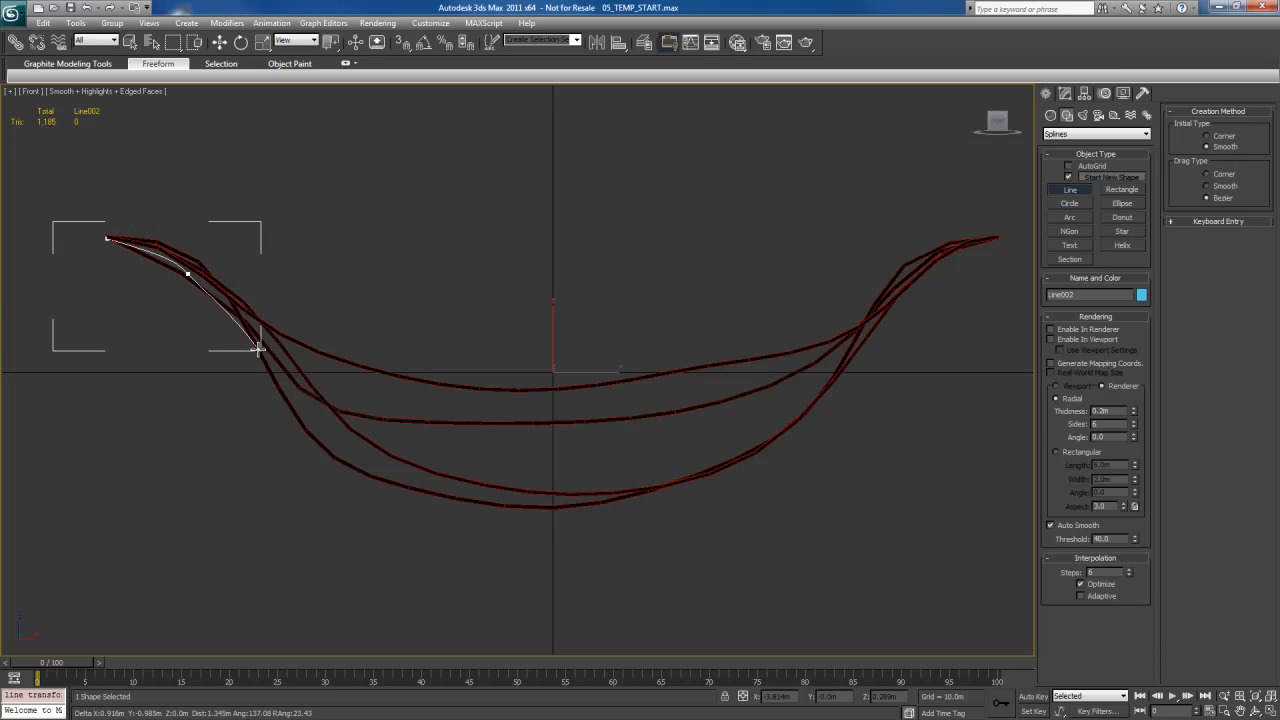
{"action": "left_click", "coordinate": [271, 371]}
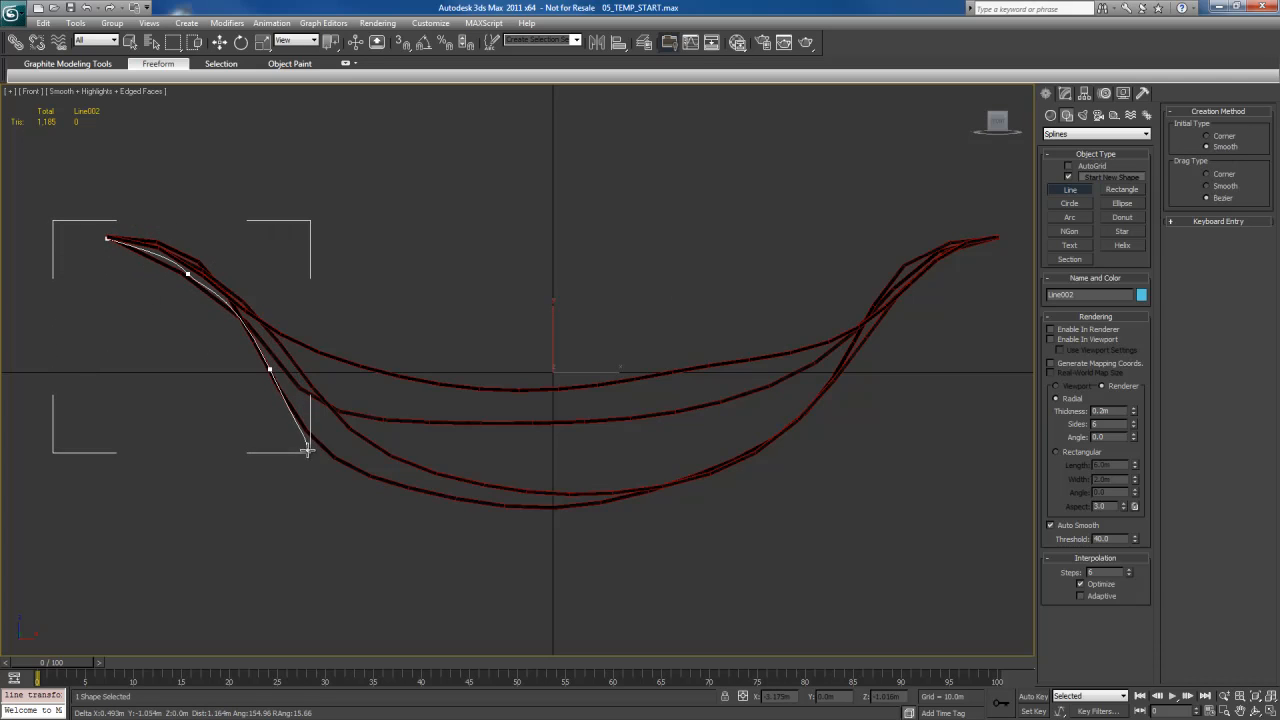
{"action": "left_click", "coordinate": [418, 492]}
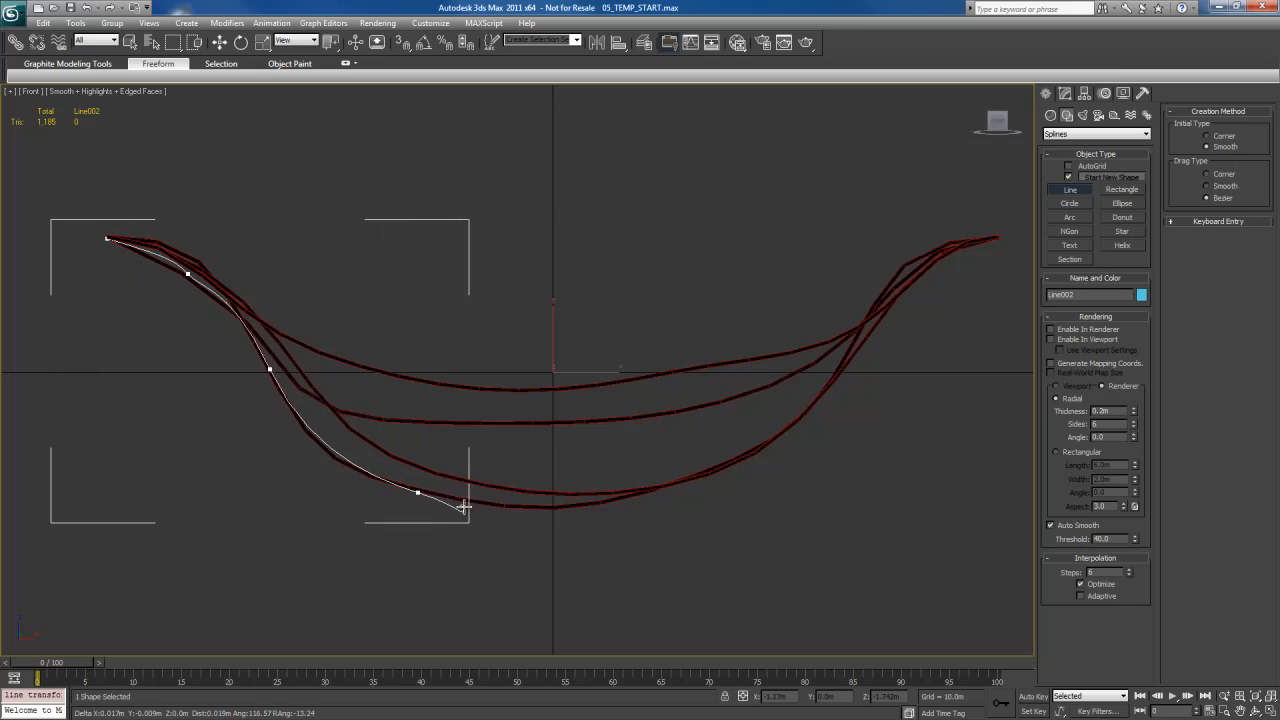
{"action": "left_click", "coordinate": [662, 491]}
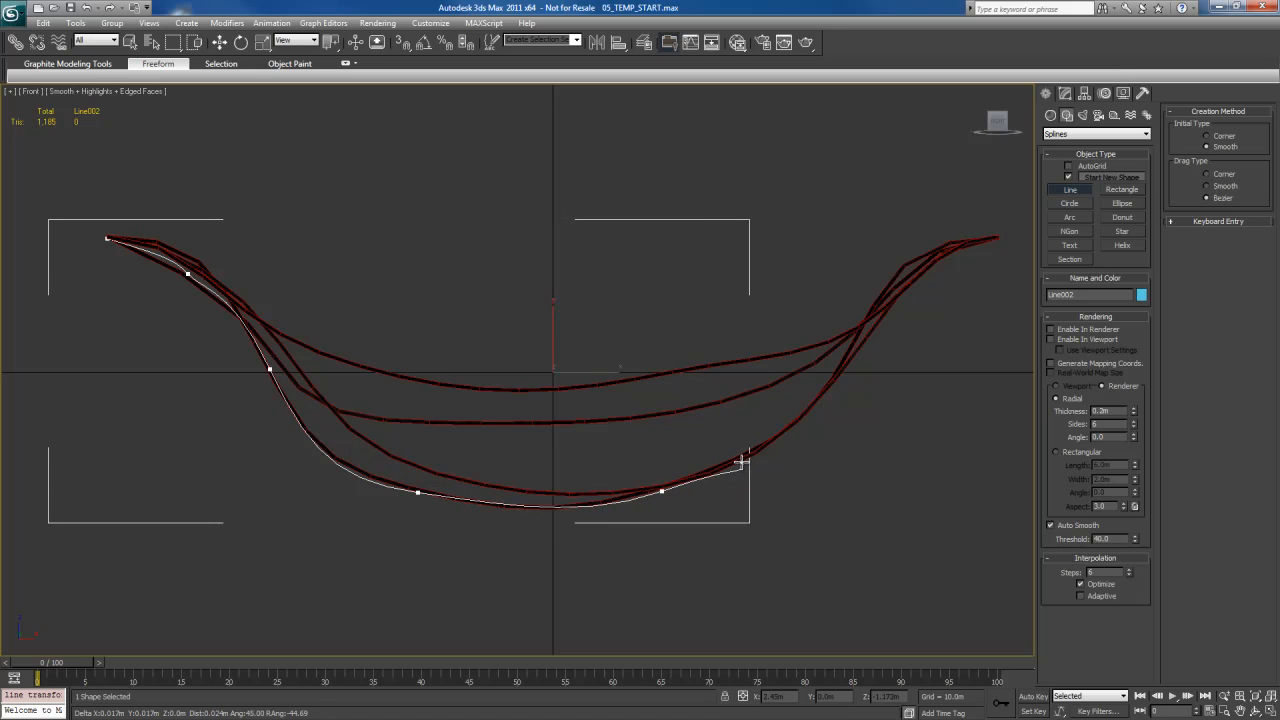
{"action": "left_click", "coordinate": [827, 397]}
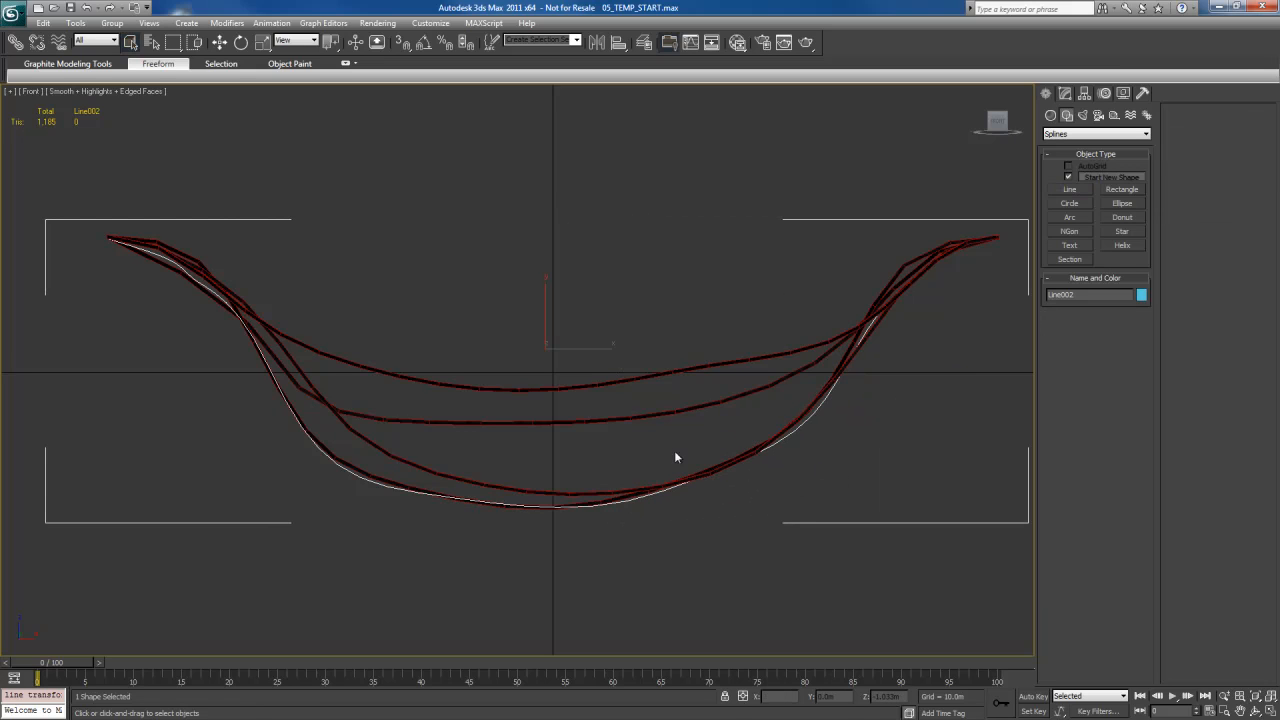
{"action": "middle_click_drag", "start_coordinate": [674, 452], "coordinate": [691, 429]}
{"action": "key", "text": "2"}
{"action": "key", "text": "2"}
{"action": "middle_click_drag", "start_coordinate": [609, 437], "coordinate": [601, 437]}
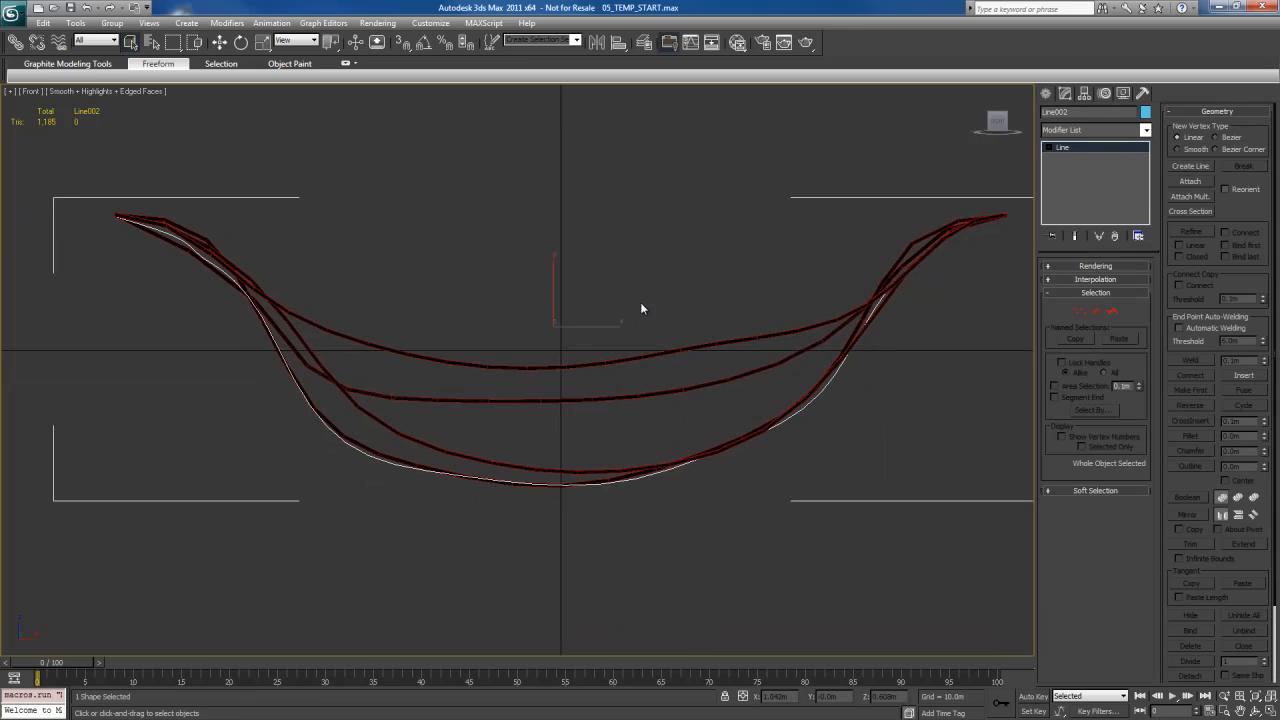
- Hide the example cables in the perspective view and select the traced line
{"action": "key", "text": "p"}
{"action": "middle_click_drag", "start_coordinate": [641, 306], "coordinate": [591, 353], "text": "alt"}
{"action": "scroll", "coordinate": [572, 366], "scroll_direction": "down", "scroll_amount": 3}
{"action": "left_click", "coordinate": [598, 326]}
{"action": "right_click", "coordinate": [591, 352]}
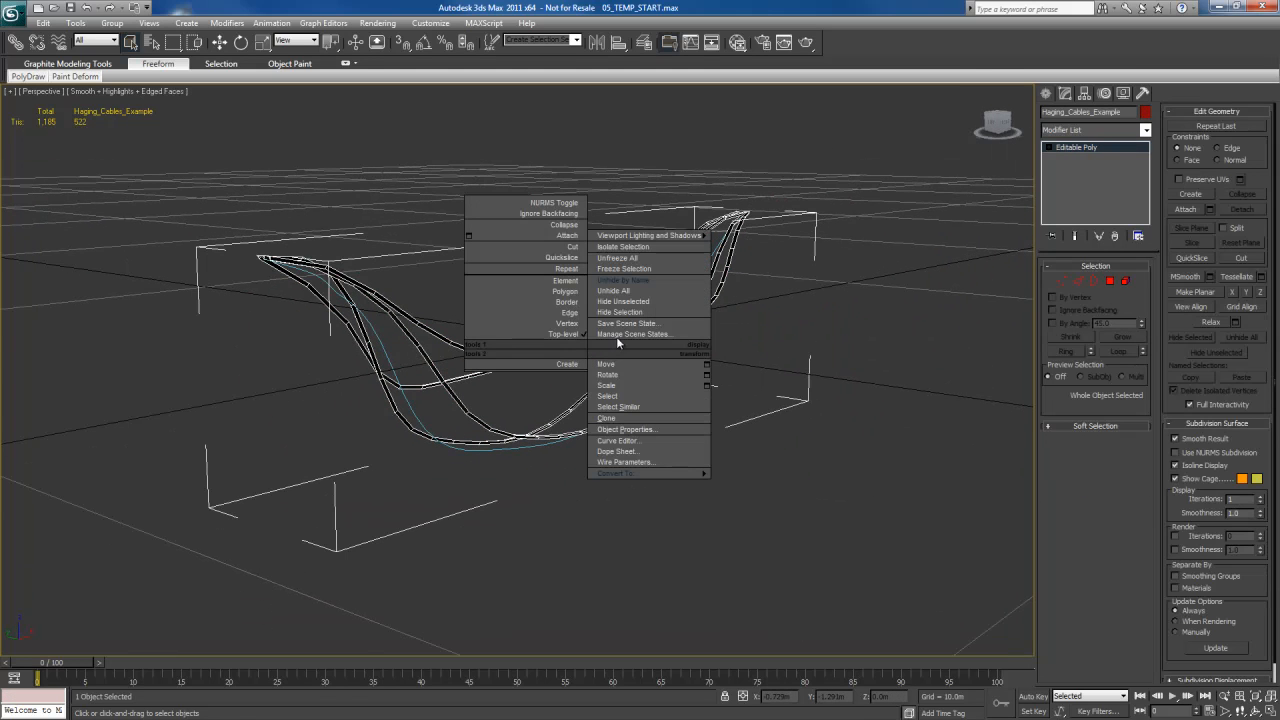
{"action": "left_click", "coordinate": [680, 323]}
{"action": "left_click", "coordinate": [662, 368]}
{"action": "middle_click_drag", "start_coordinate": [665, 398], "coordinate": [690, 405], "text": "alt"}
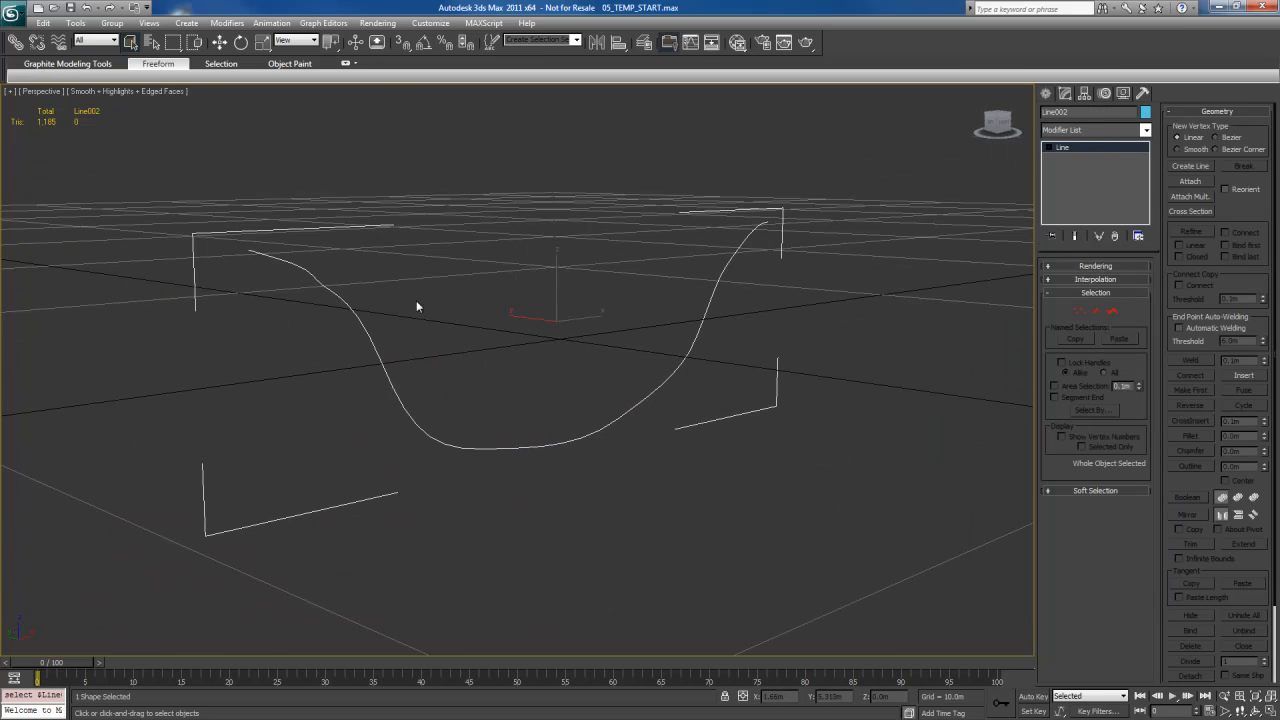
{"action": "middle_click_drag", "start_coordinate": [417, 306], "coordinate": [491, 338]}
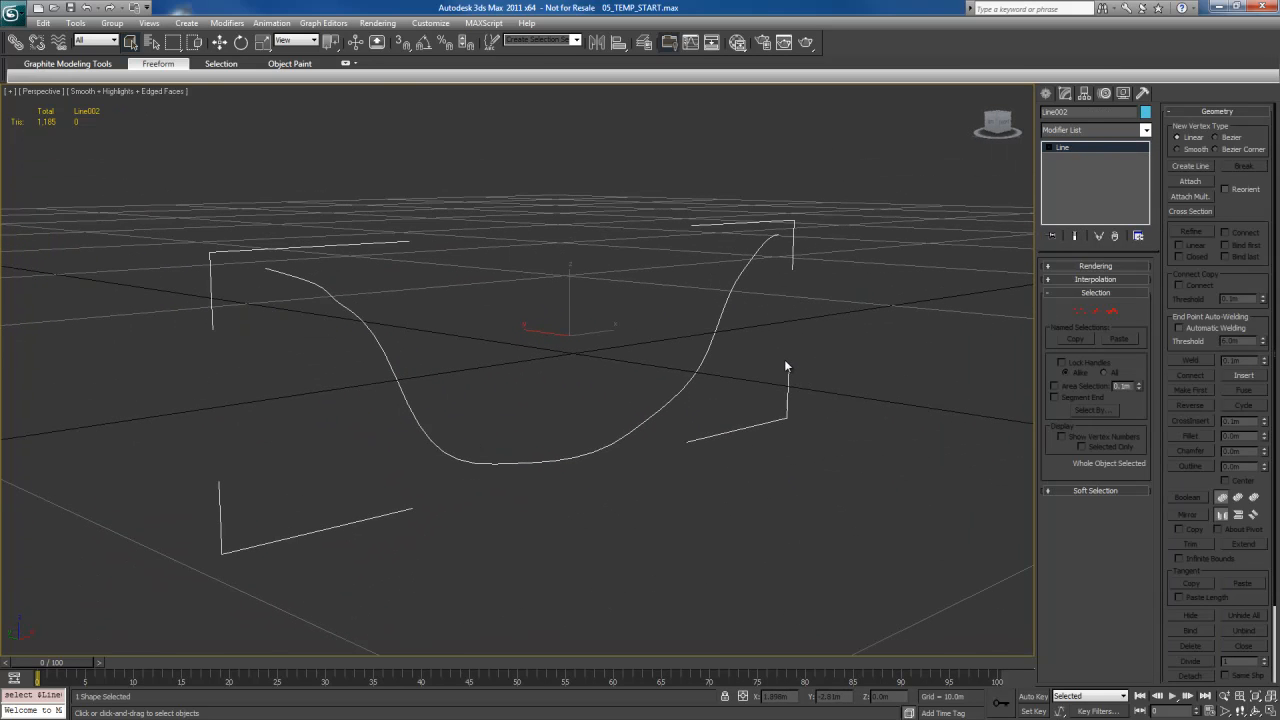
- Enable viewport rendering for the traced line so it displays as a radial tube
{"action": "left_click", "coordinate": [1092, 267]}
{"action": "left_click", "coordinate": [1087, 289]}
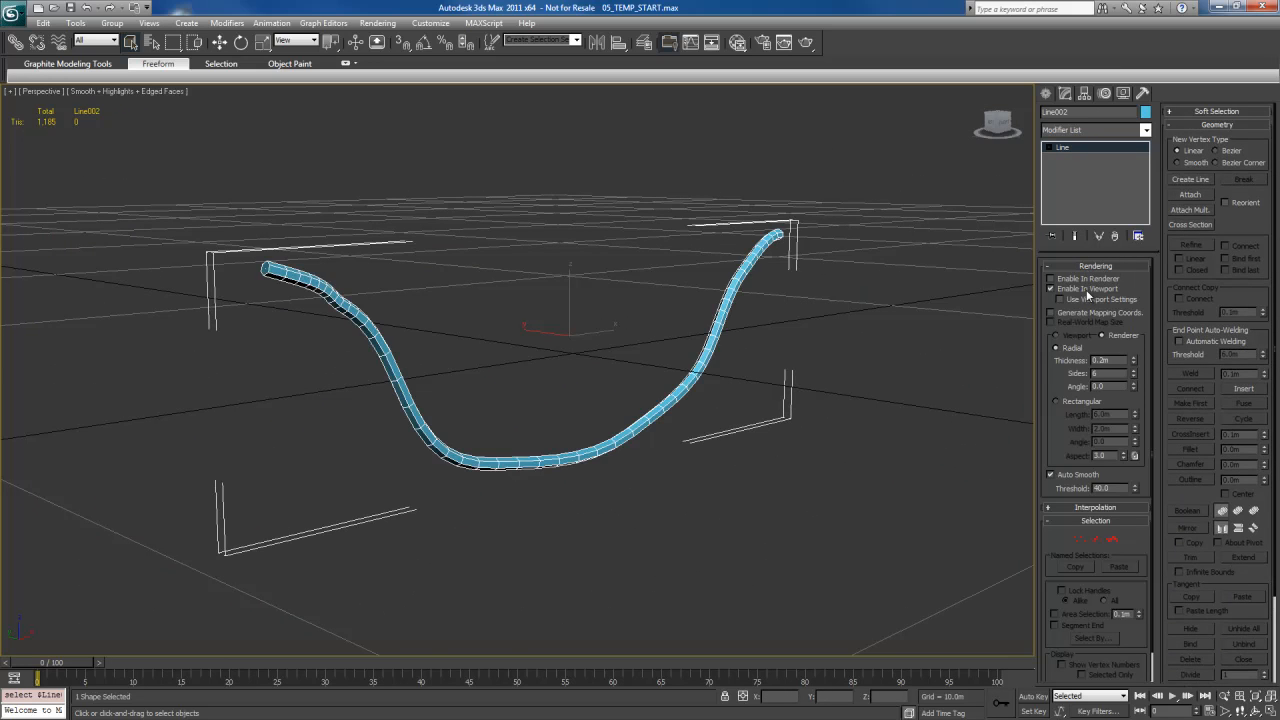
{"action": "middle_click_drag", "start_coordinate": [744, 354], "coordinate": [722, 318]}
{"action": "scroll", "coordinate": [748, 330], "scroll_direction": "up", "scroll_amount": 3}
{"action": "middle_click_drag", "start_coordinate": [905, 427], "coordinate": [900, 413], "text": "alt"}
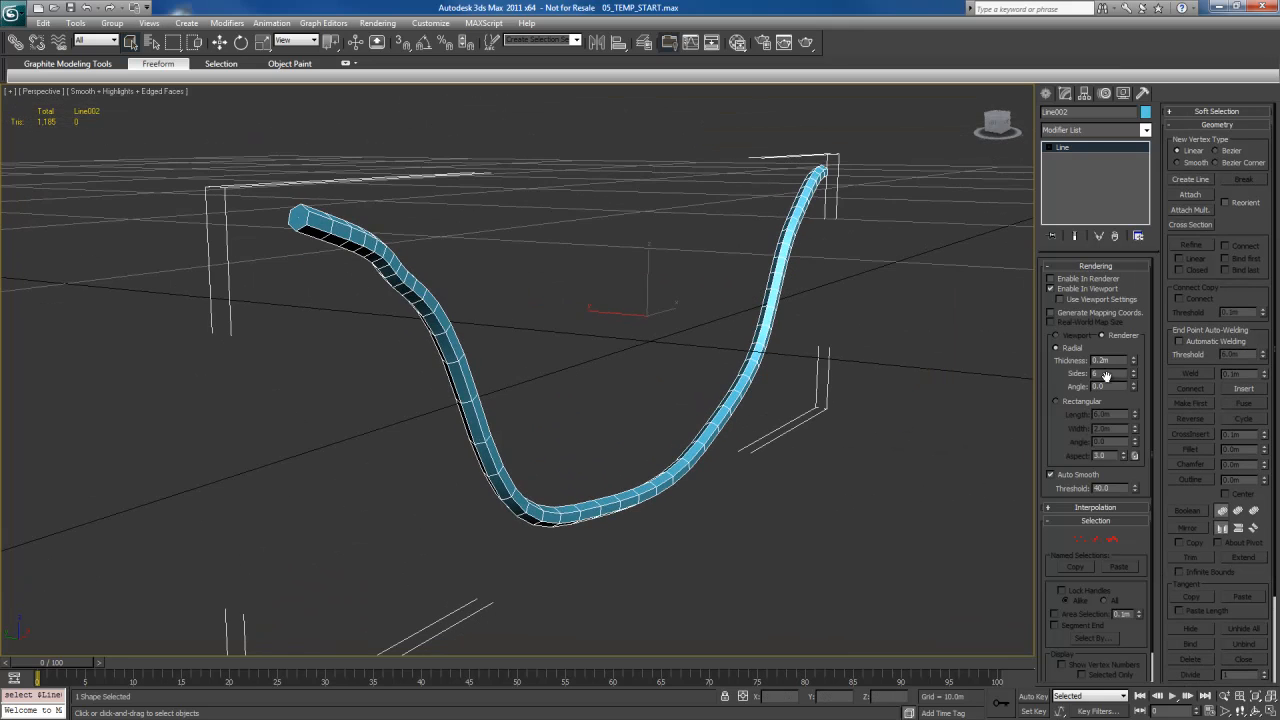
- Reduce the cable's radial thickness and set its sides to 3
{"action": "left_click_drag", "start_coordinate": [1133, 365], "coordinate": [1115, 435]}
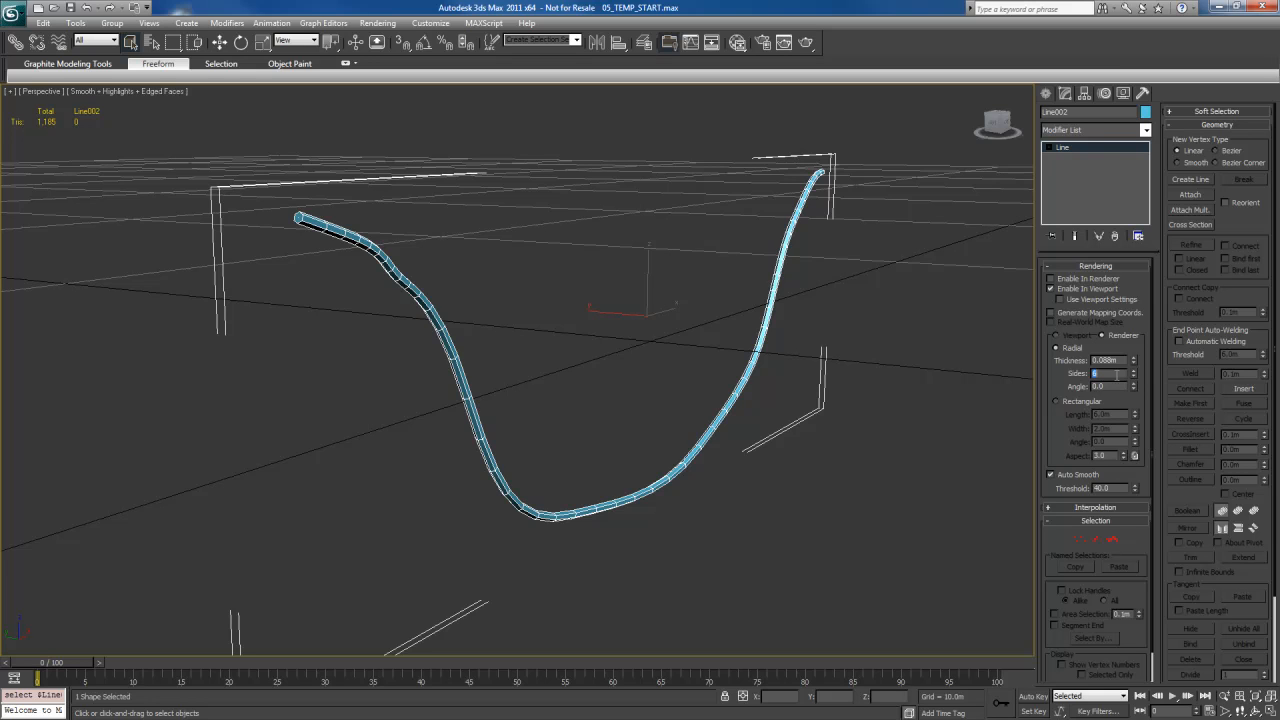
{"action": "type", "text": "3"}
{"action": "key", "text": "Return"}
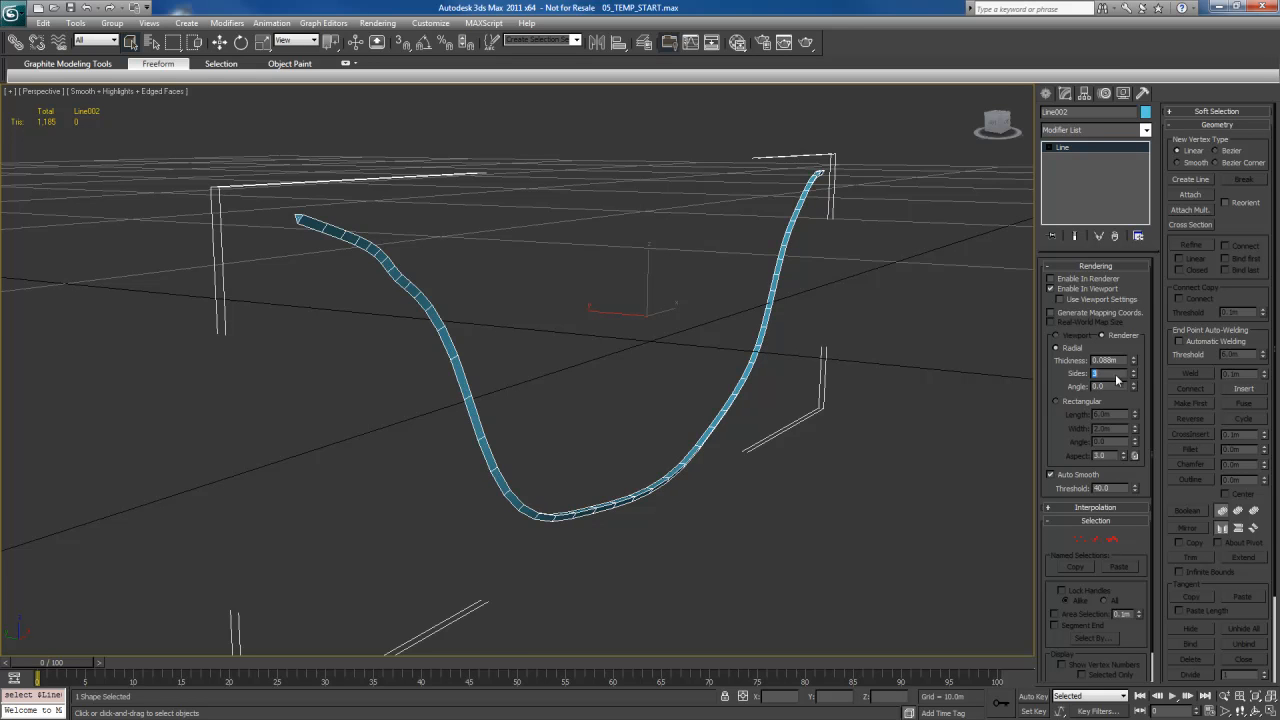
{"action": "middle_click_drag", "start_coordinate": [777, 369], "coordinate": [662, 391], "text": "alt"}
{"action": "scroll", "coordinate": [606, 405], "scroll_direction": "up", "scroll_amount": 2}
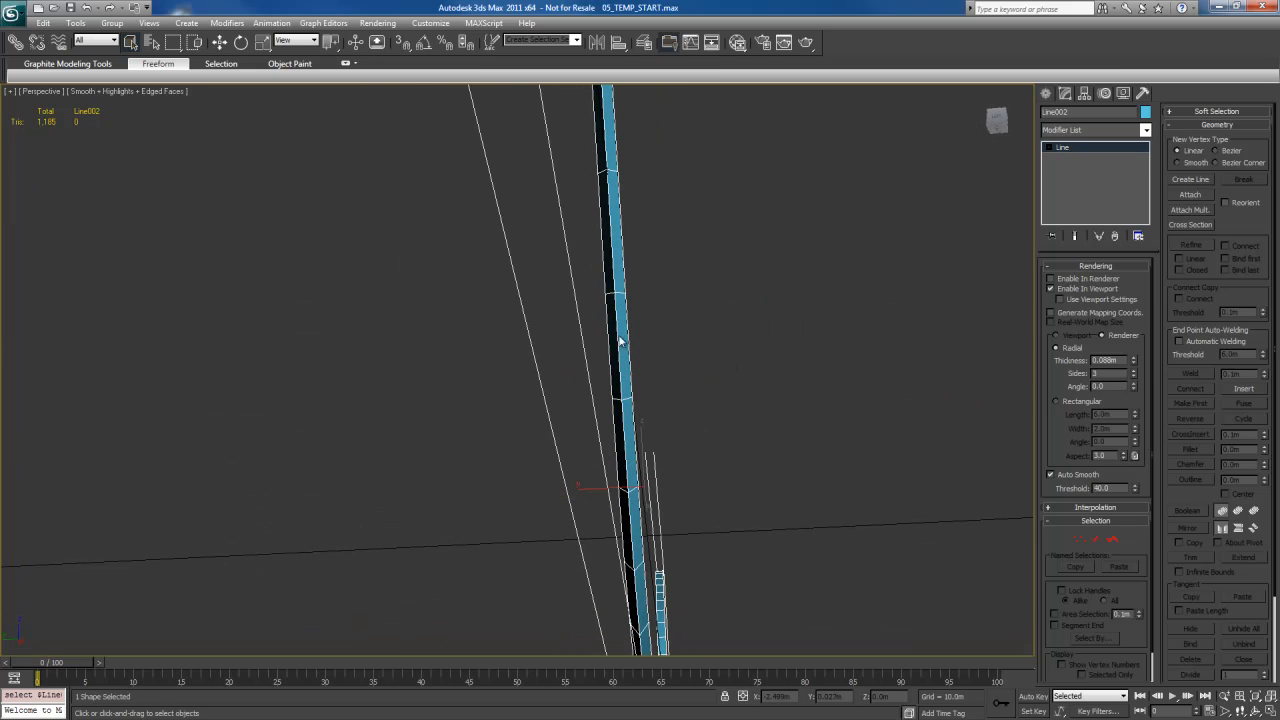
{"action": "middle_click_drag", "start_coordinate": [720, 345], "coordinate": [758, 391], "text": "alt"}
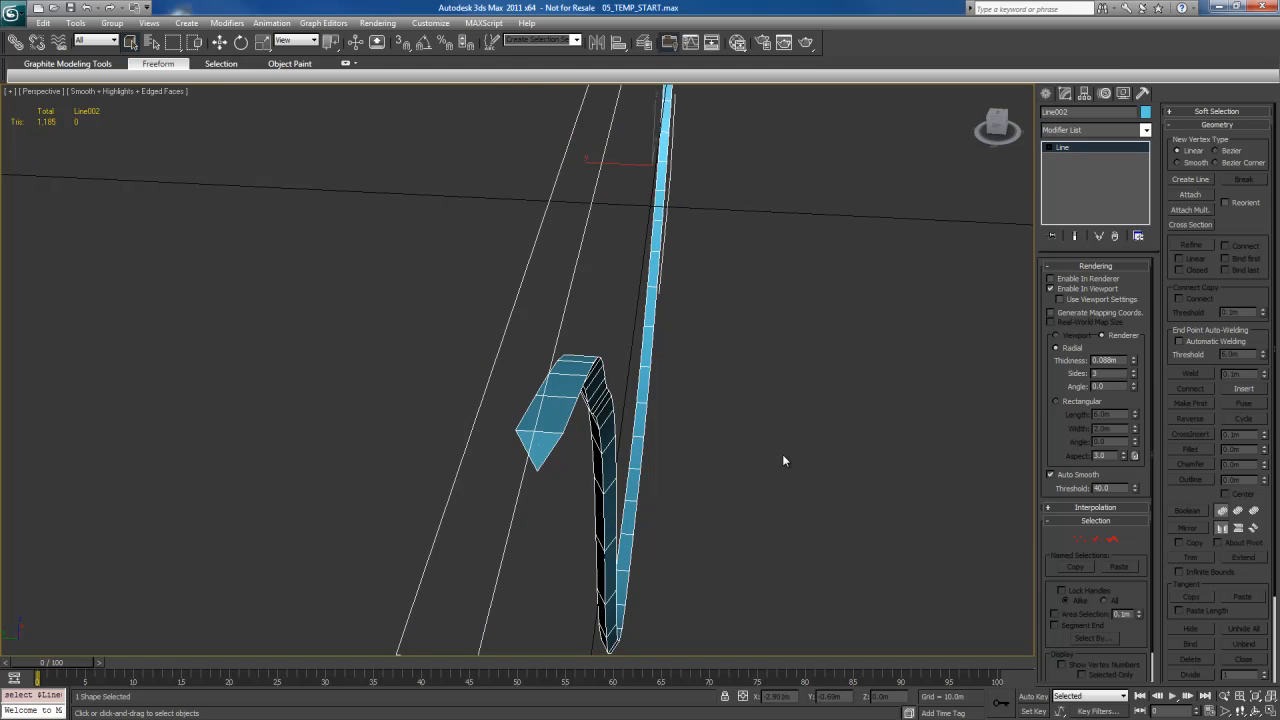
{"action": "middle_click_drag", "start_coordinate": [836, 484], "coordinate": [709, 452], "text": "alt"}
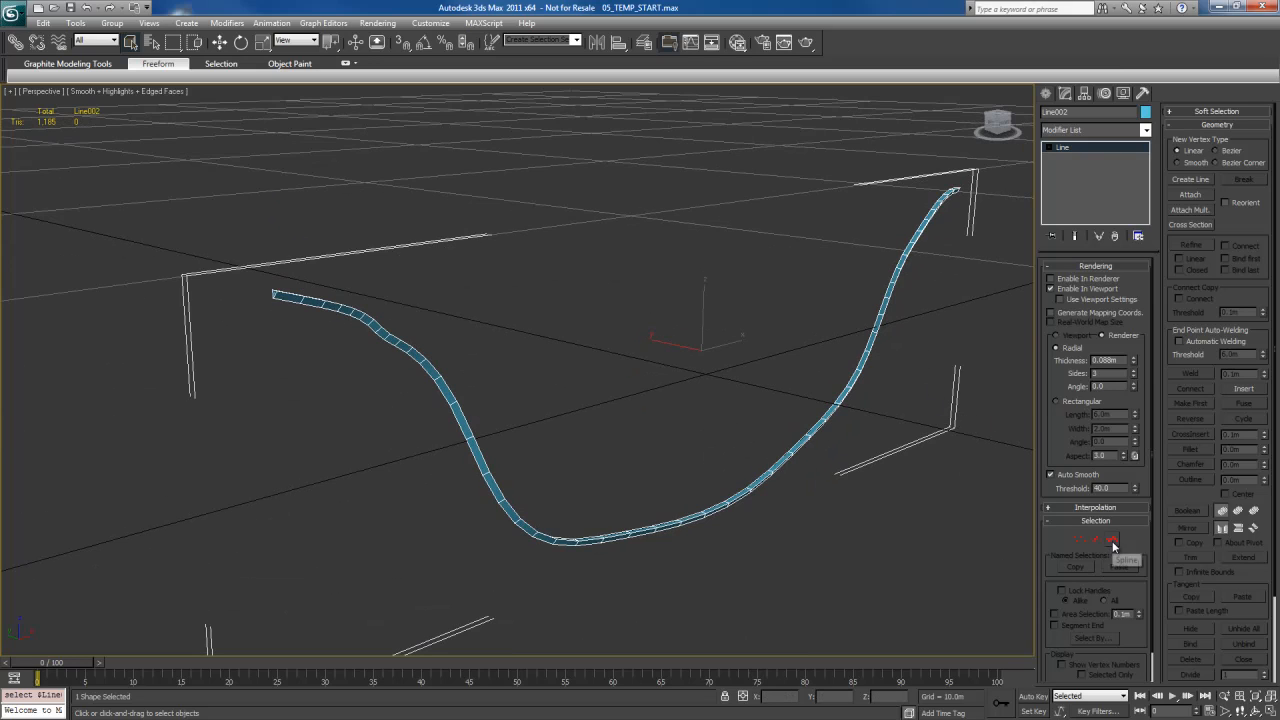
- Set the line's interpolation steps to 2 to lower the number of segments along the cable
{"action": "left_click", "coordinate": [1104, 507]}
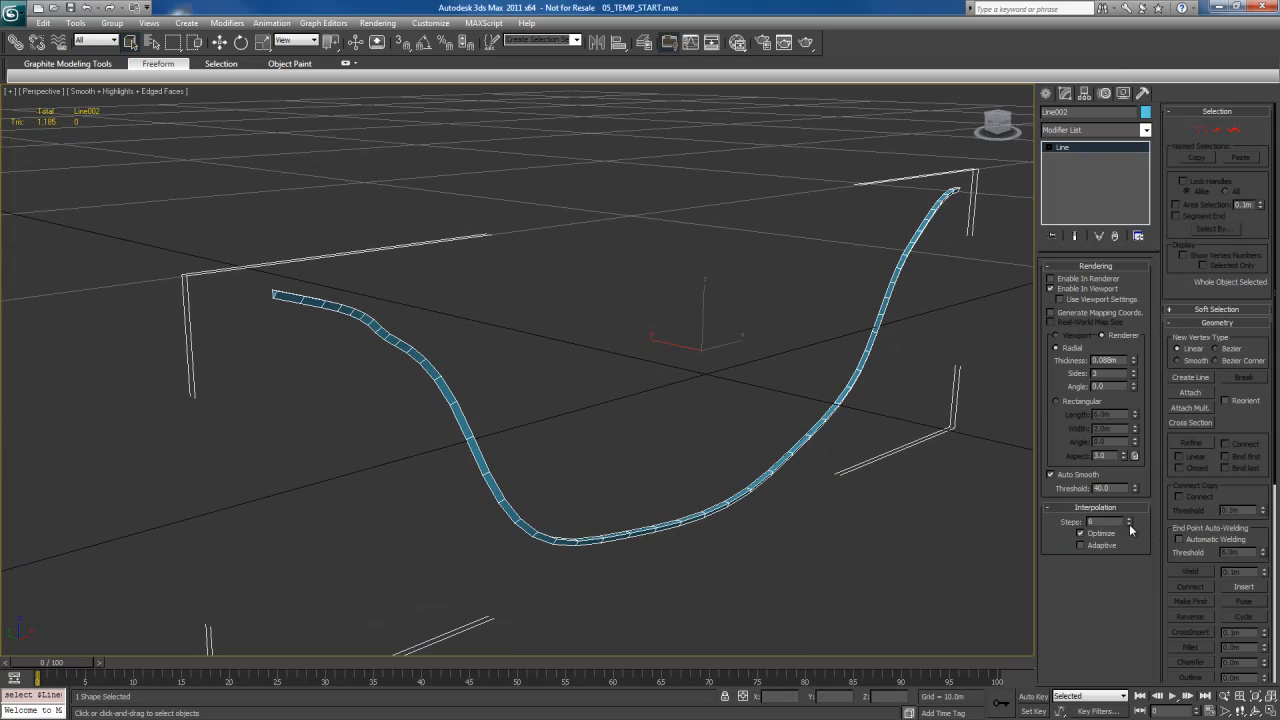
{"action": "left_click", "coordinate": [1130, 525]}
{"action": "left_click", "coordinate": [1130, 525]}
{"action": "left_click", "coordinate": [1130, 525]}
{"action": "left_click", "coordinate": [1130, 525]}
{"action": "left_click", "coordinate": [1130, 525]}
{"action": "middle_click_drag", "start_coordinate": [892, 525], "coordinate": [738, 513], "text": "alt"}
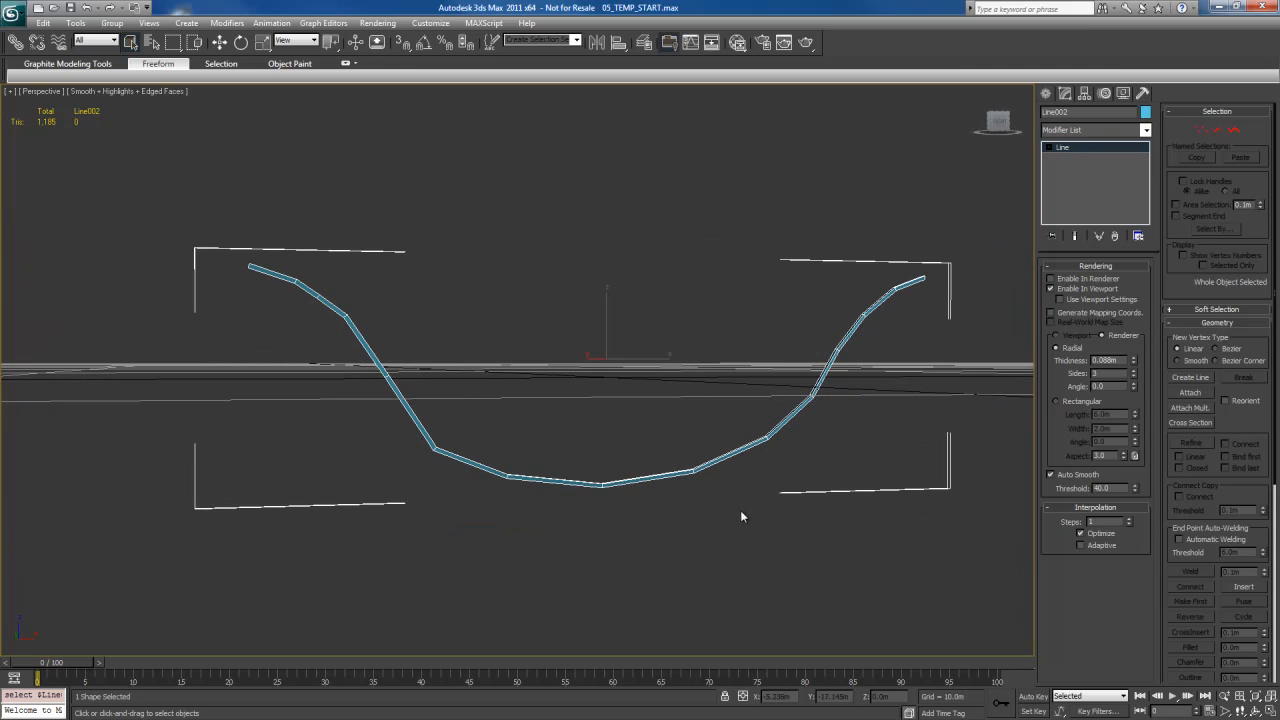
{"action": "left_click", "coordinate": [1131, 527]}
{"action": "left_click", "coordinate": [1129, 520]}
{"action": "left_click", "coordinate": [1129, 520]}
{"action": "middle_click_drag", "start_coordinate": [764, 524], "coordinate": [802, 515], "text": "alt"}
{"action": "middle_click_drag", "start_coordinate": [835, 467], "coordinate": [777, 534], "text": "alt"}
- Enter vertex editing with the Move tool in the top view and turn off the line's viewport rendering
{"action": "key", "text": "t"}
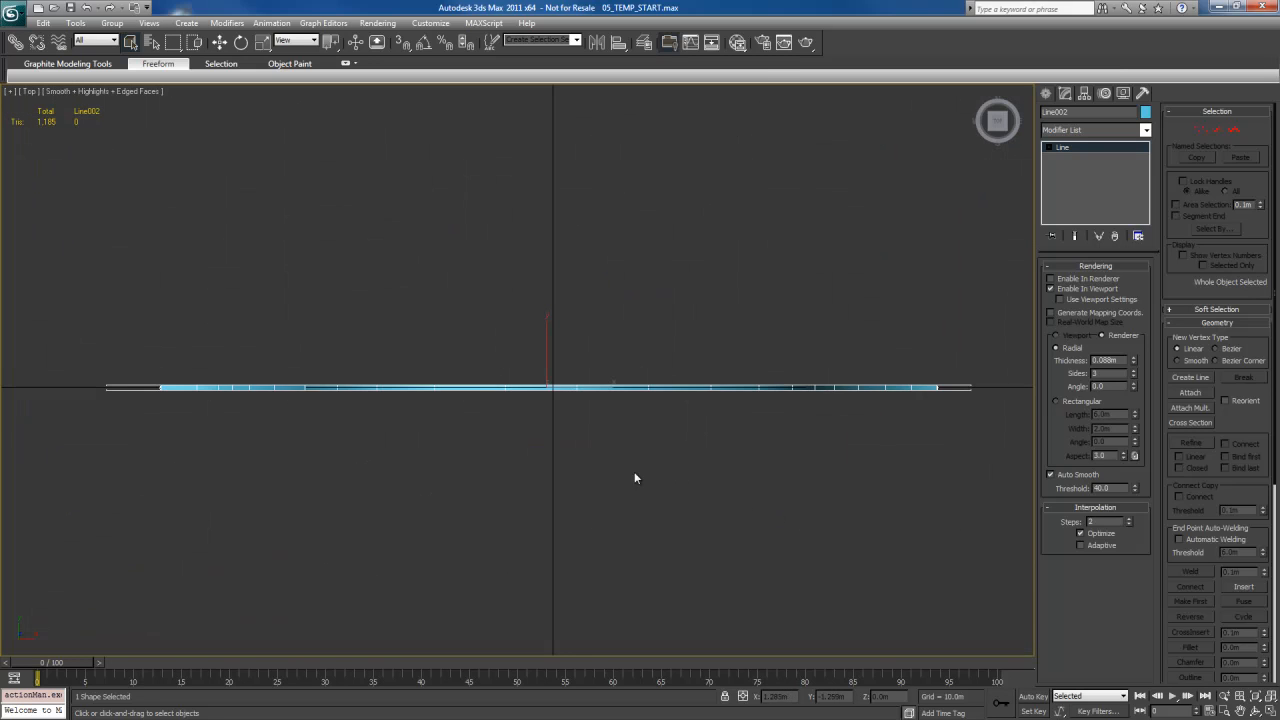
{"action": "middle_click_drag", "start_coordinate": [634, 477], "coordinate": [649, 449]}
{"action": "key", "text": "w"}
{"action": "middle_click_drag", "start_coordinate": [660, 496], "coordinate": [661, 485]}
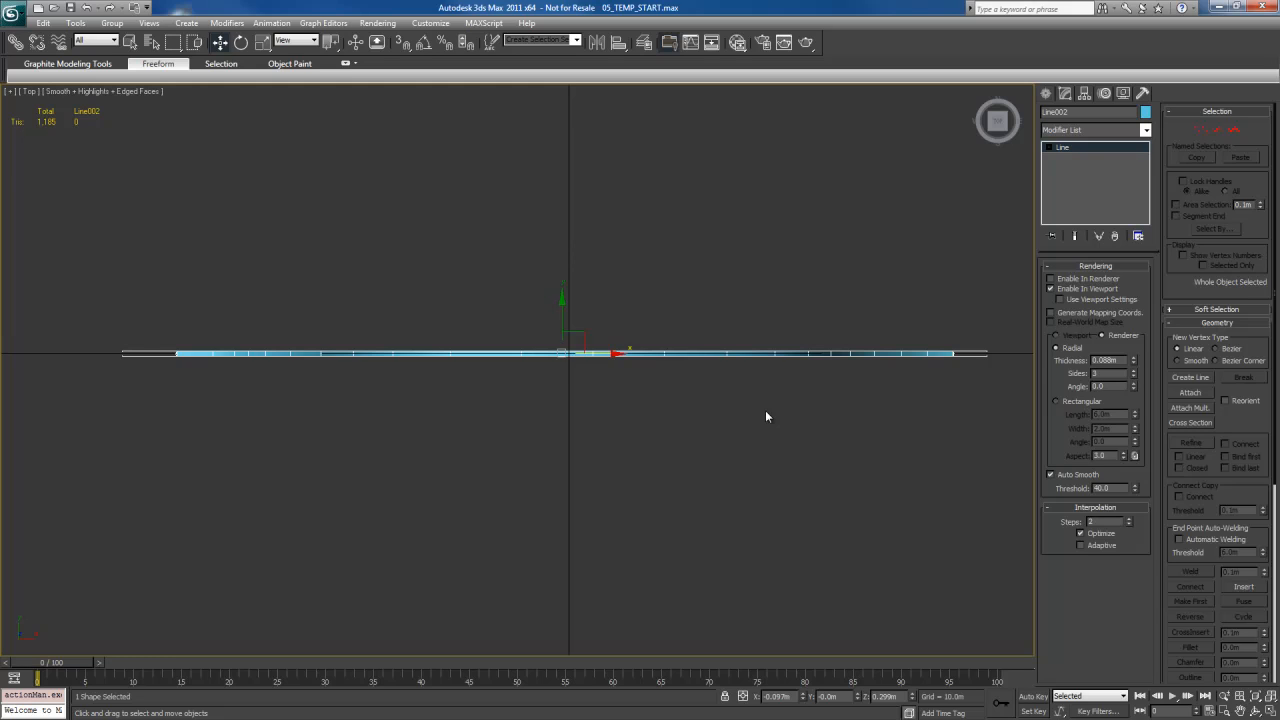
{"action": "key", "text": "1"}
{"action": "middle_click_drag", "start_coordinate": [626, 427], "coordinate": [634, 426]}
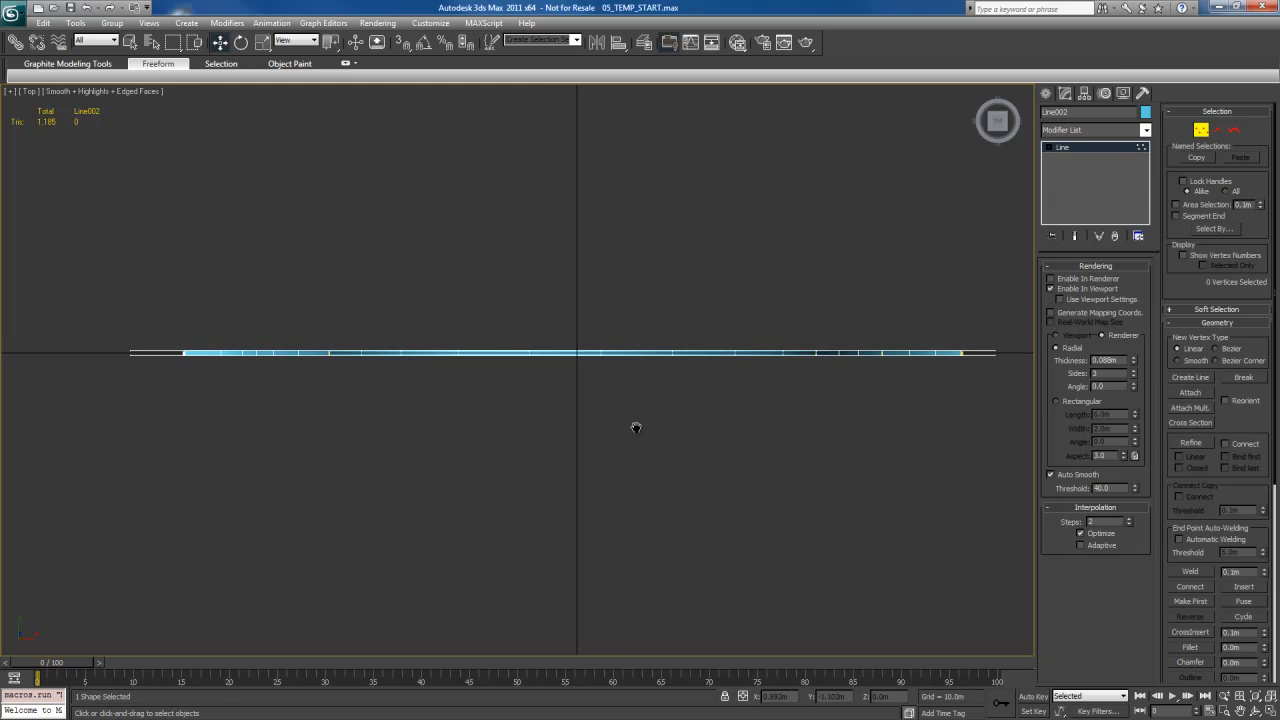
{"action": "left_click", "coordinate": [1056, 287]}
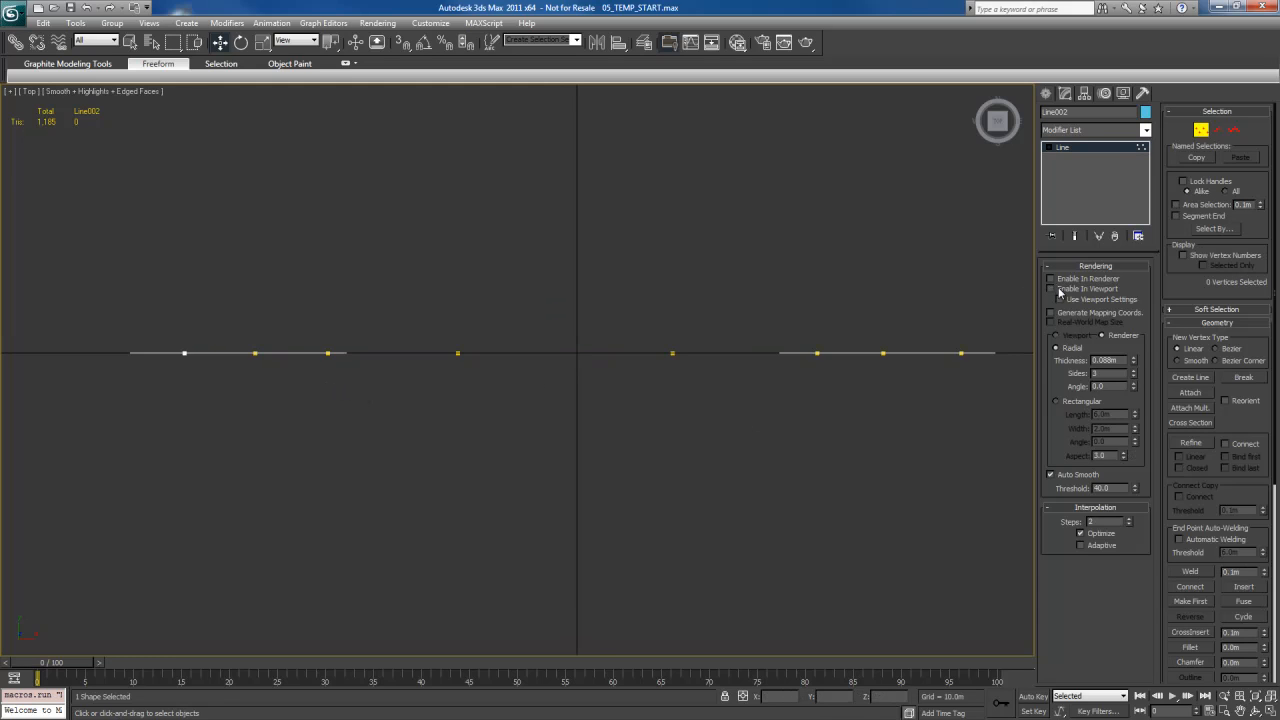
- Select the vertex just right of the cable's centre and turn the line's viewport rendering back on
{"action": "middle_click_drag", "start_coordinate": [521, 381], "coordinate": [519, 371]}
{"action": "left_click", "coordinate": [254, 342]}
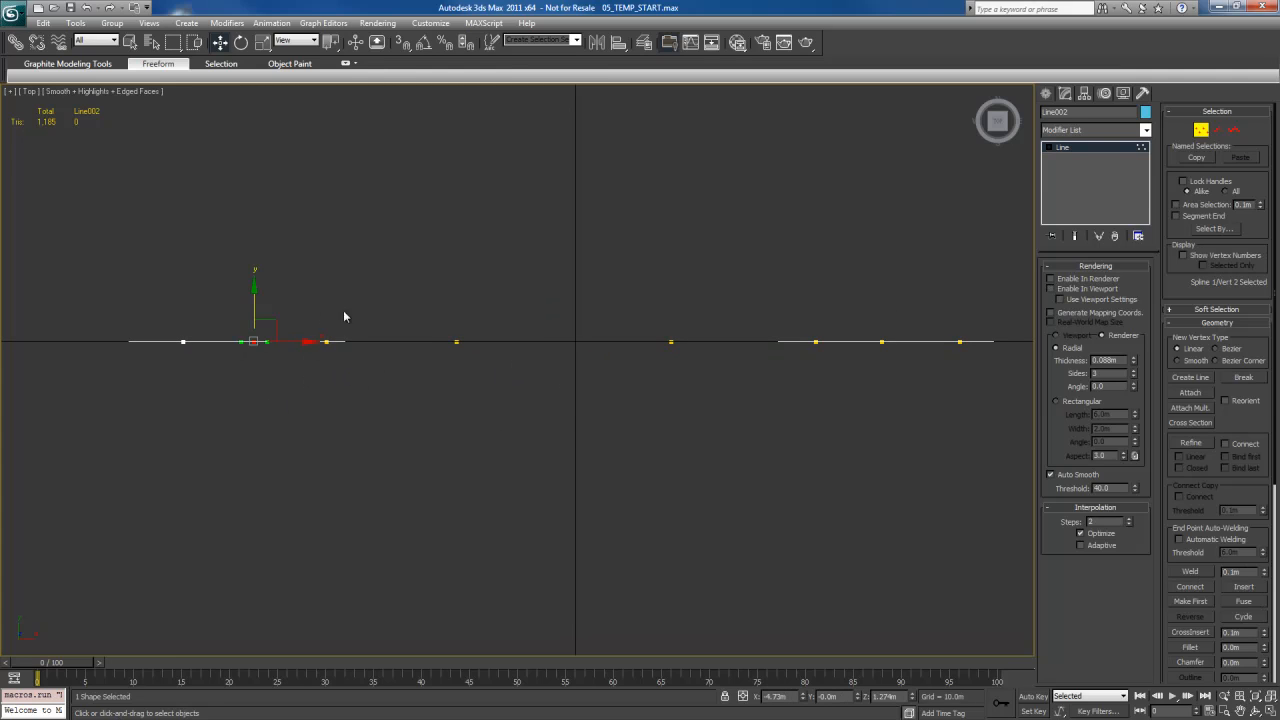
{"action": "left_click_drag", "start_coordinate": [429, 297], "coordinate": [542, 438]}
{"action": "left_click_drag", "start_coordinate": [642, 328], "coordinate": [722, 402]}
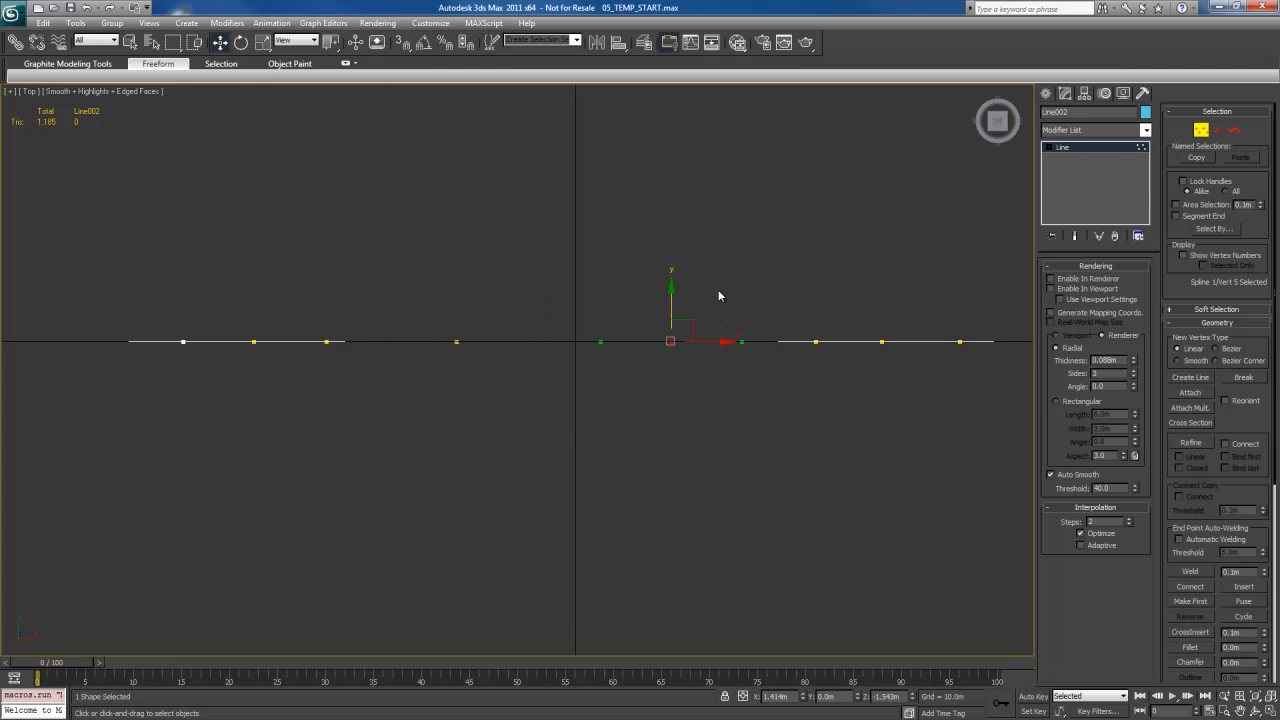
{"action": "left_click", "coordinate": [1086, 290]}
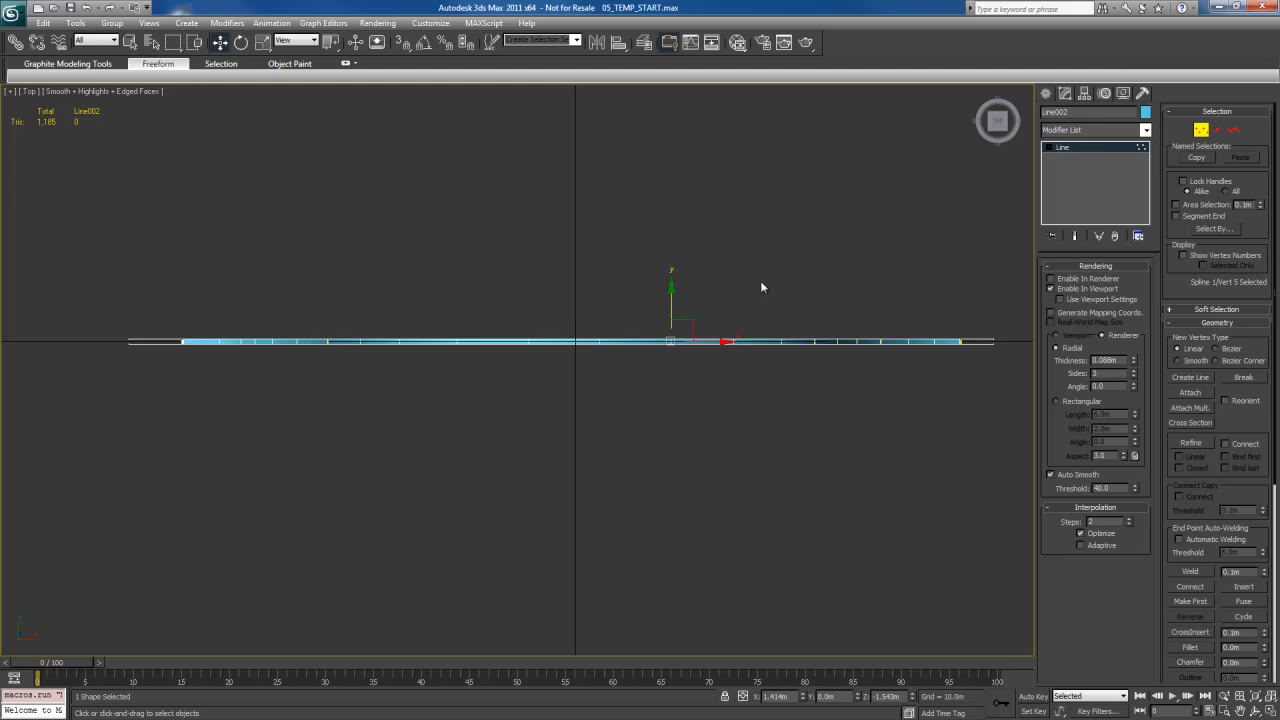
- In the top view, lower the cable's two central vertices and the next one right about 0.25 m in Y, and raise the right end slightly
{"action": "left_click_drag", "start_coordinate": [671, 292], "coordinate": [671, 308]}
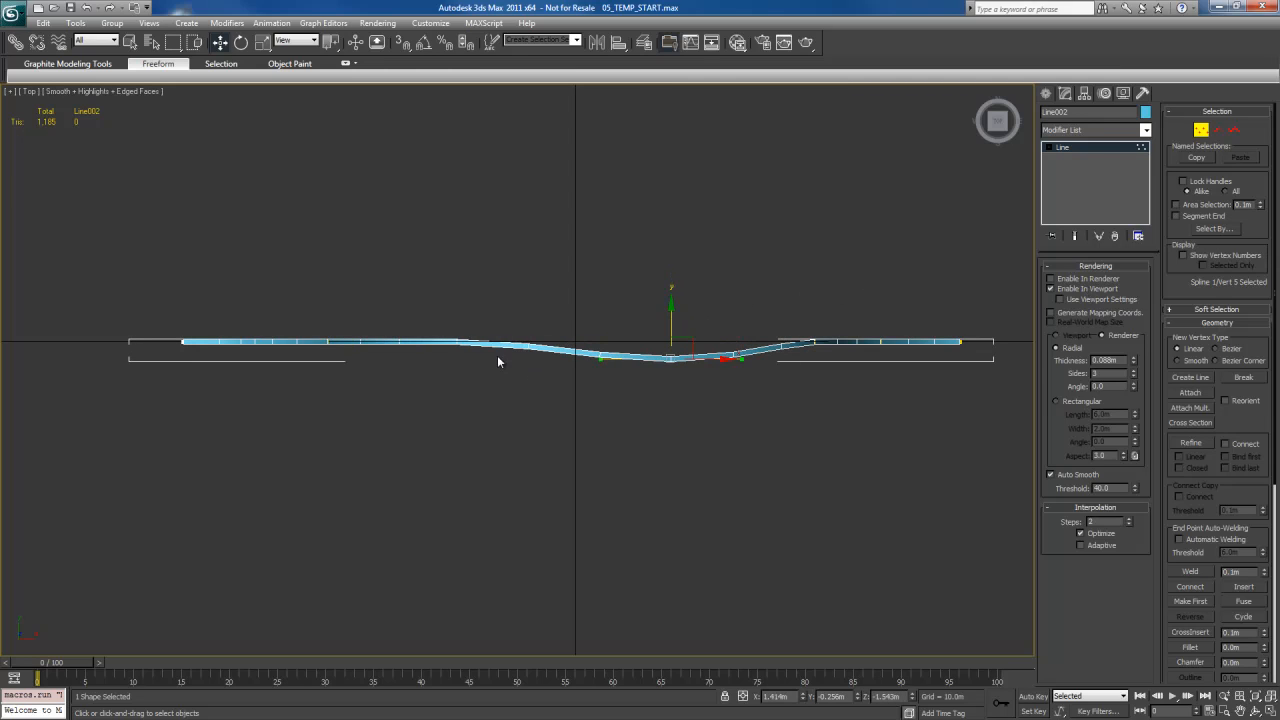
{"action": "left_click_drag", "start_coordinate": [455, 341], "coordinate": [455, 358]}
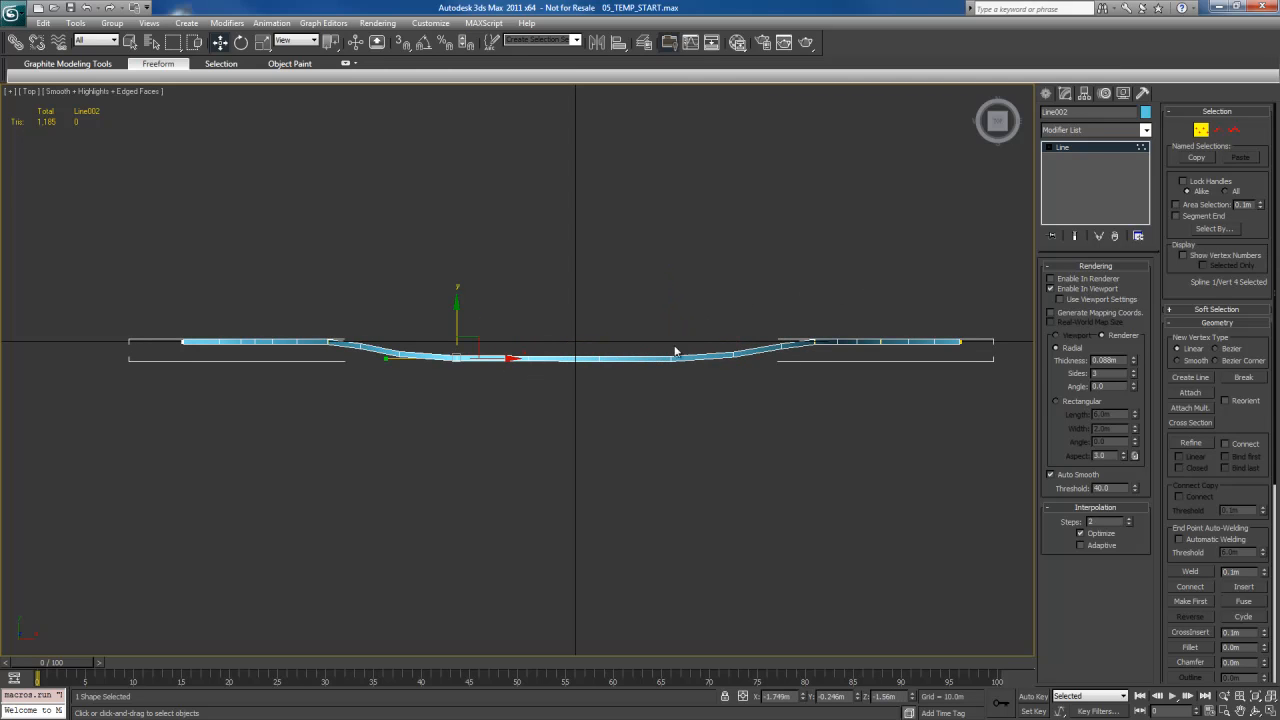
{"action": "left_click", "coordinate": [814, 341]}
{"action": "left_click_drag", "start_coordinate": [814, 341], "coordinate": [815, 357]}
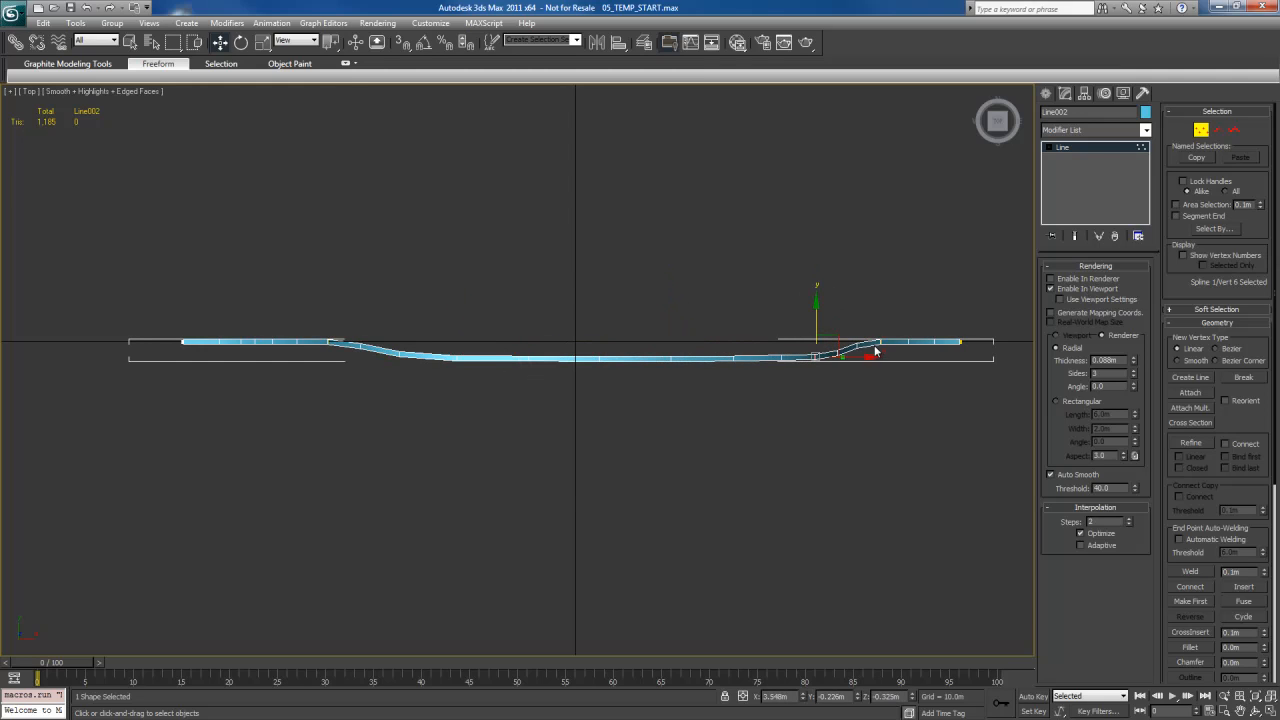
{"action": "left_click_drag", "start_coordinate": [961, 342], "coordinate": [961, 332]}
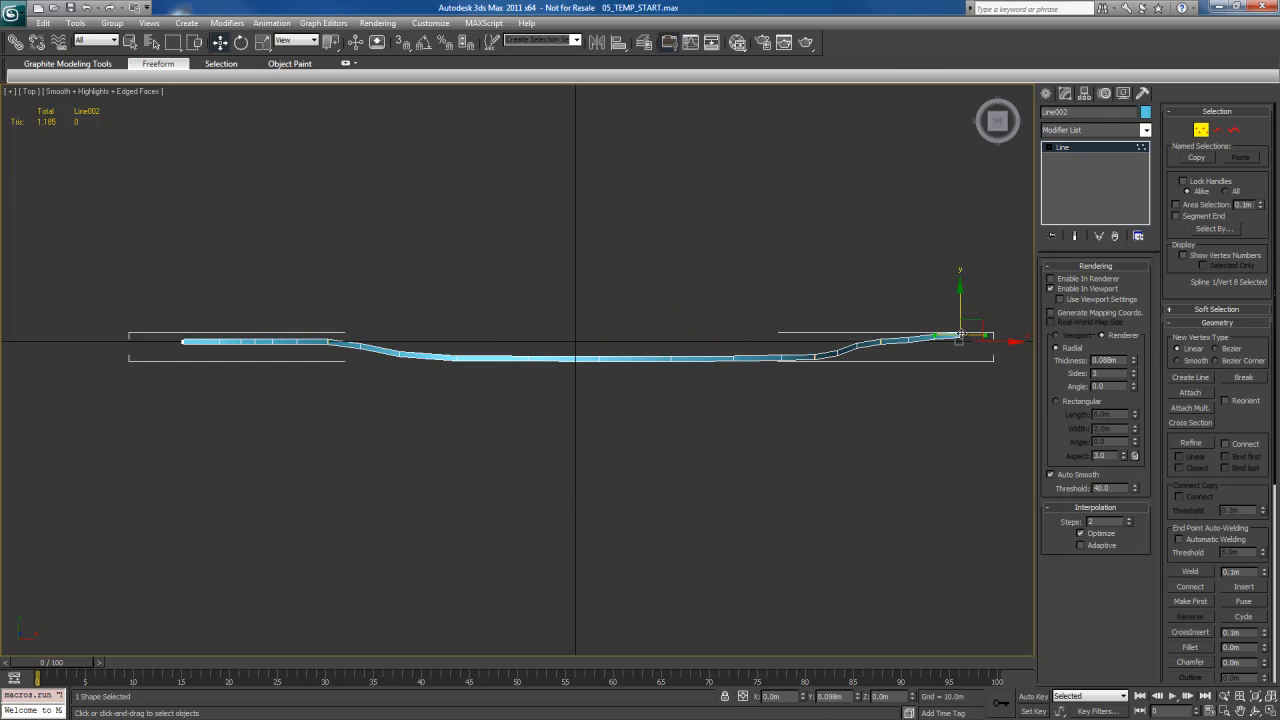
{"action": "left_click_drag", "start_coordinate": [881, 341], "coordinate": [881, 345]}
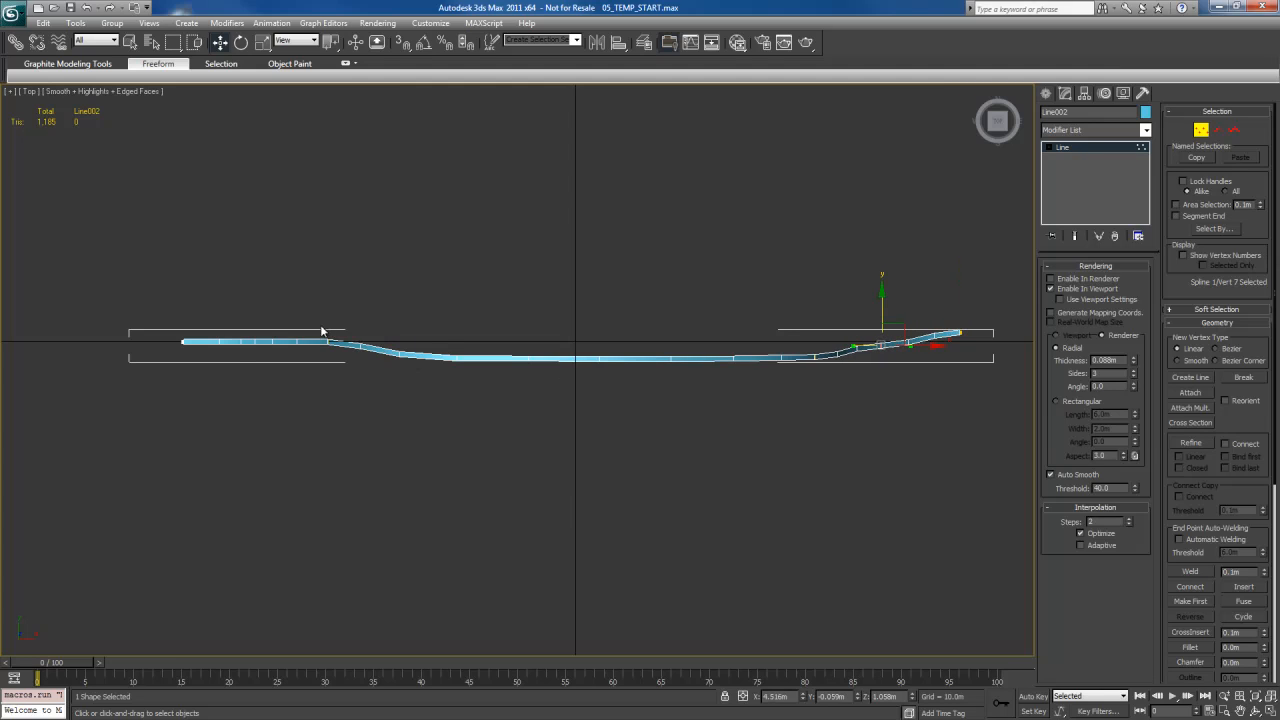
- Make the cable wavier by raising its left end, lowering the next two vertices and moving the left-central vertex back up to about Y -0.02 m
{"action": "left_click_drag", "start_coordinate": [183, 342], "coordinate": [328, 355]}
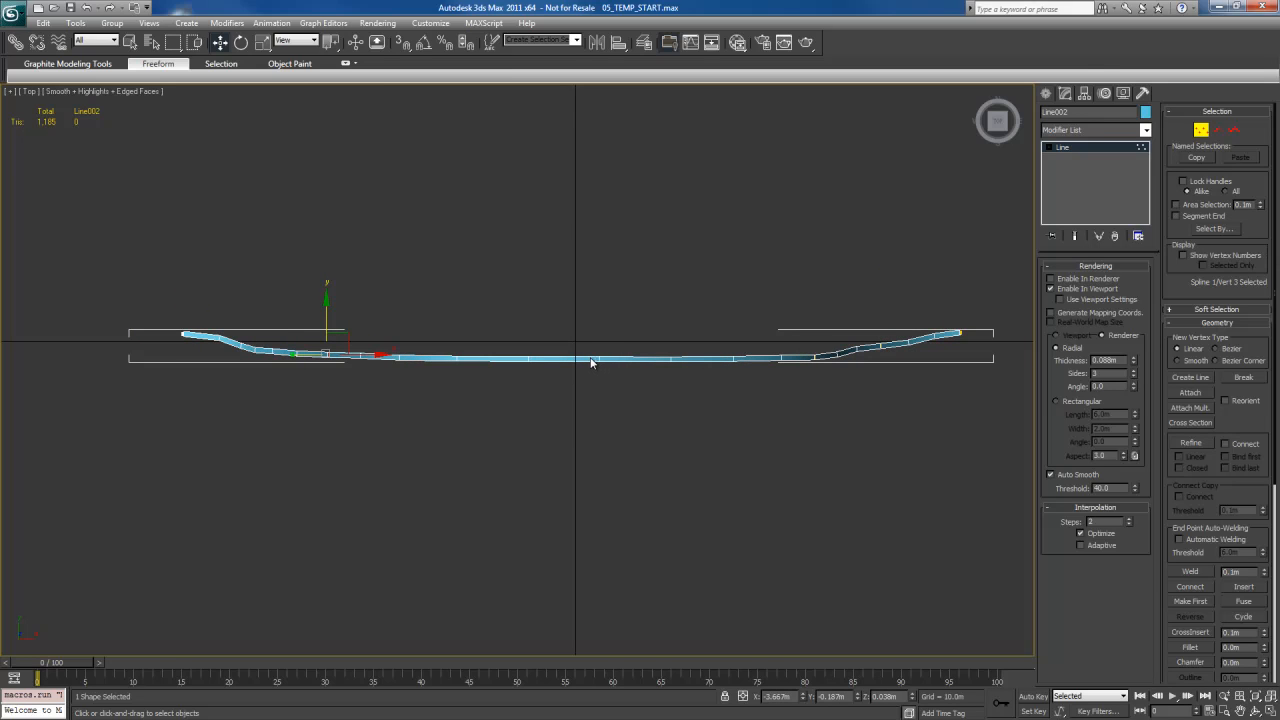
{"action": "left_click_drag", "start_coordinate": [457, 356], "coordinate": [457, 342]}
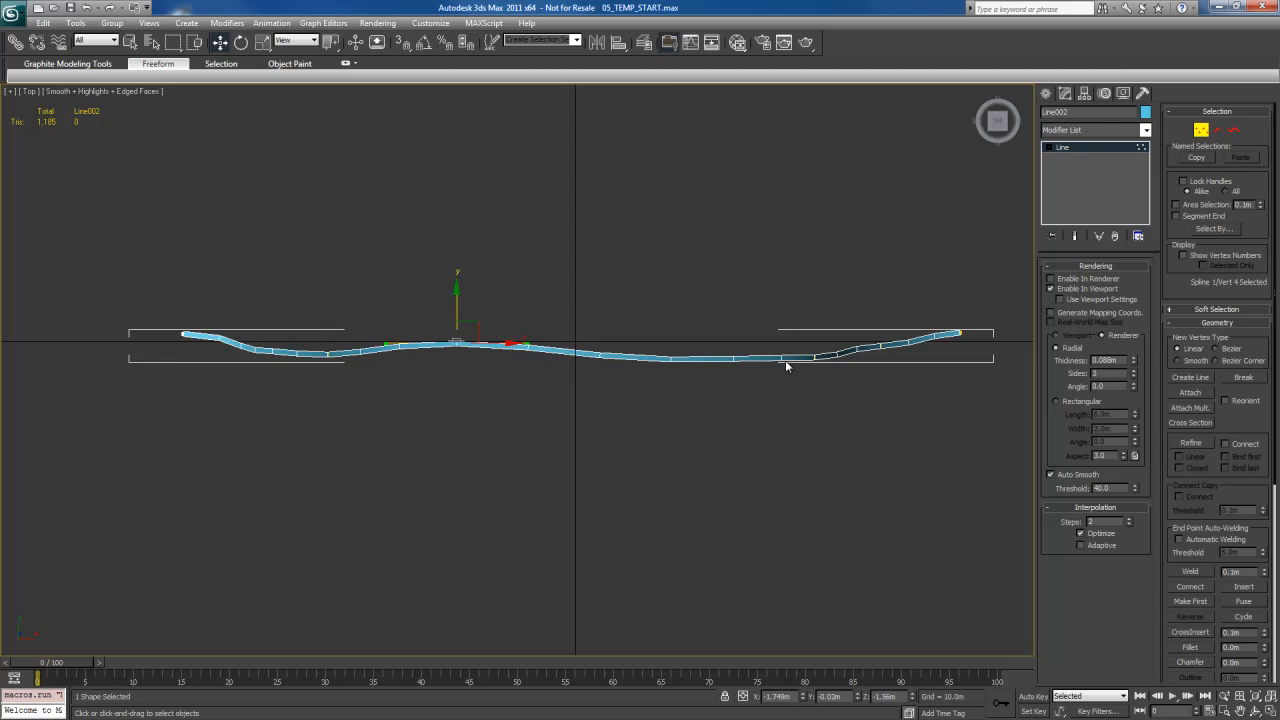
{"action": "left_click_drag", "start_coordinate": [808, 356], "coordinate": [815, 363]}
- Leave vertex editing and clone the whole cable about 0.4 m down in Y in the top view
{"action": "middle_click_drag", "start_coordinate": [638, 384], "coordinate": [679, 417]}
{"action": "key", "text": "1"}
{"action": "key", "text": "w"}
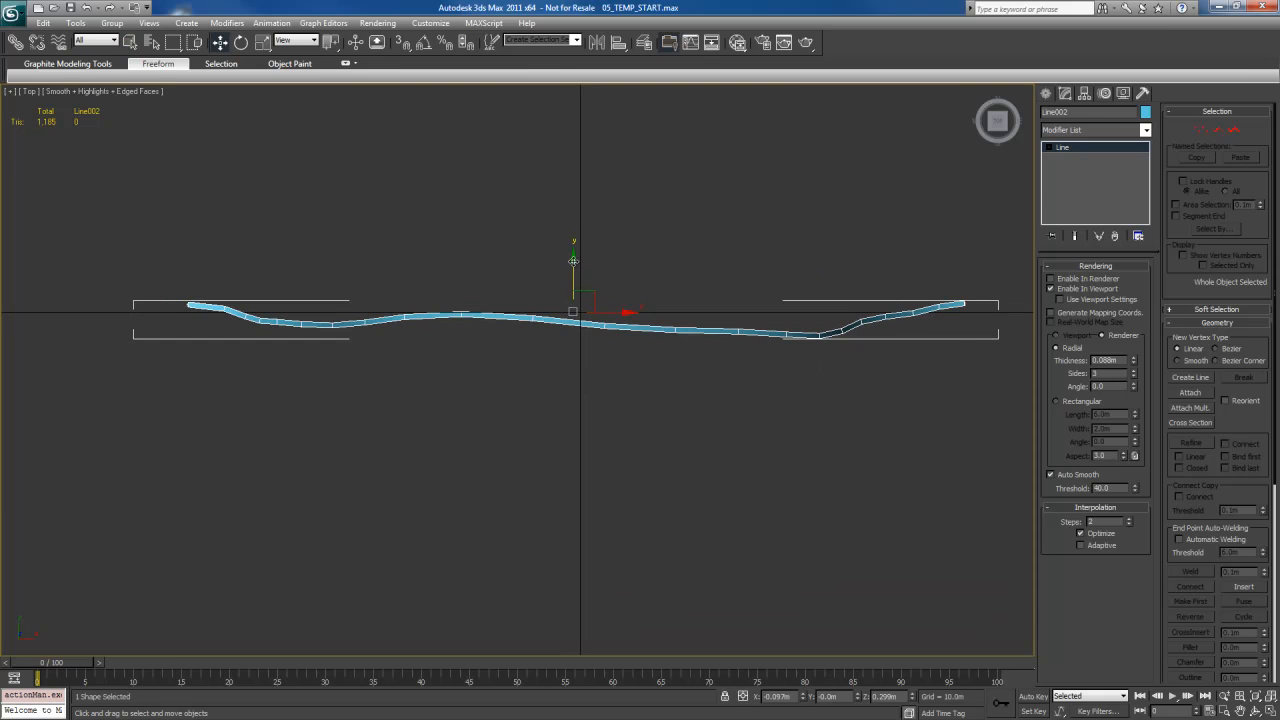
{"action": "left_click_drag", "start_coordinate": [573, 262], "coordinate": [575, 318], "text": "shift"}
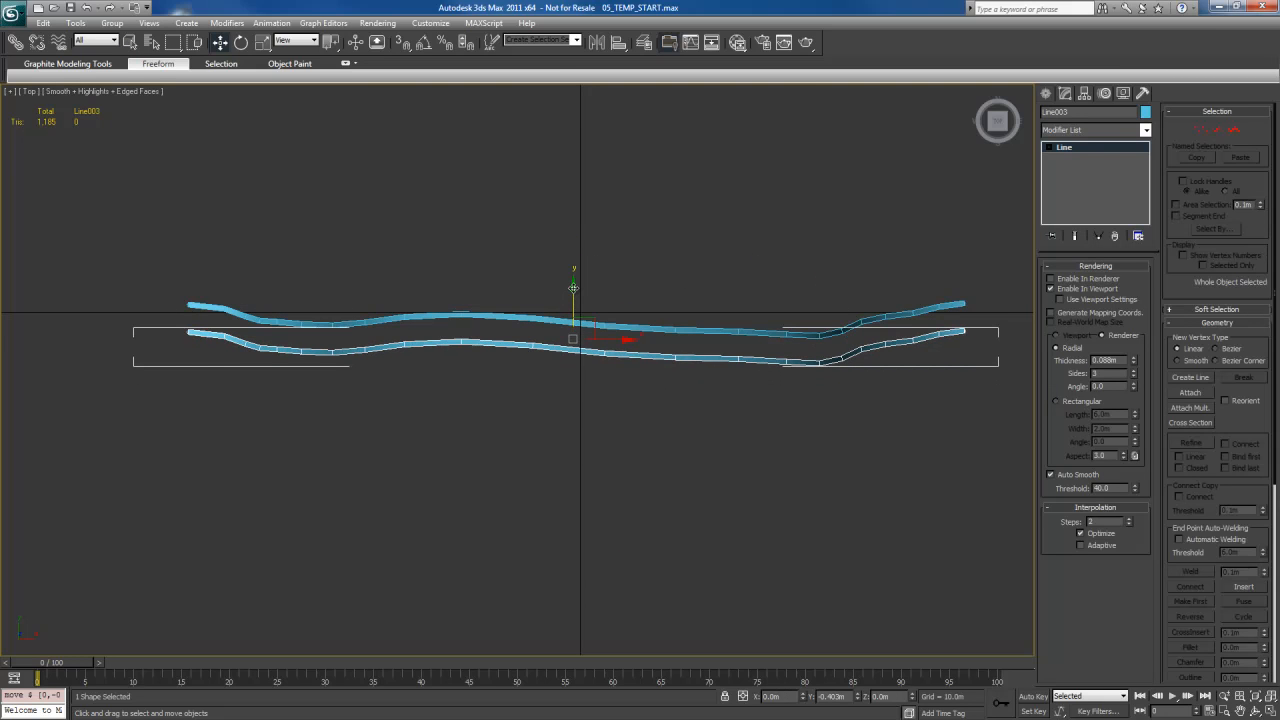
{"action": "left_click", "coordinate": [638, 427]}
- Rotate the cloned cable half a turn in the top view and move it about 0.84 m up in Y, above the original
{"action": "key", "text": "e"}
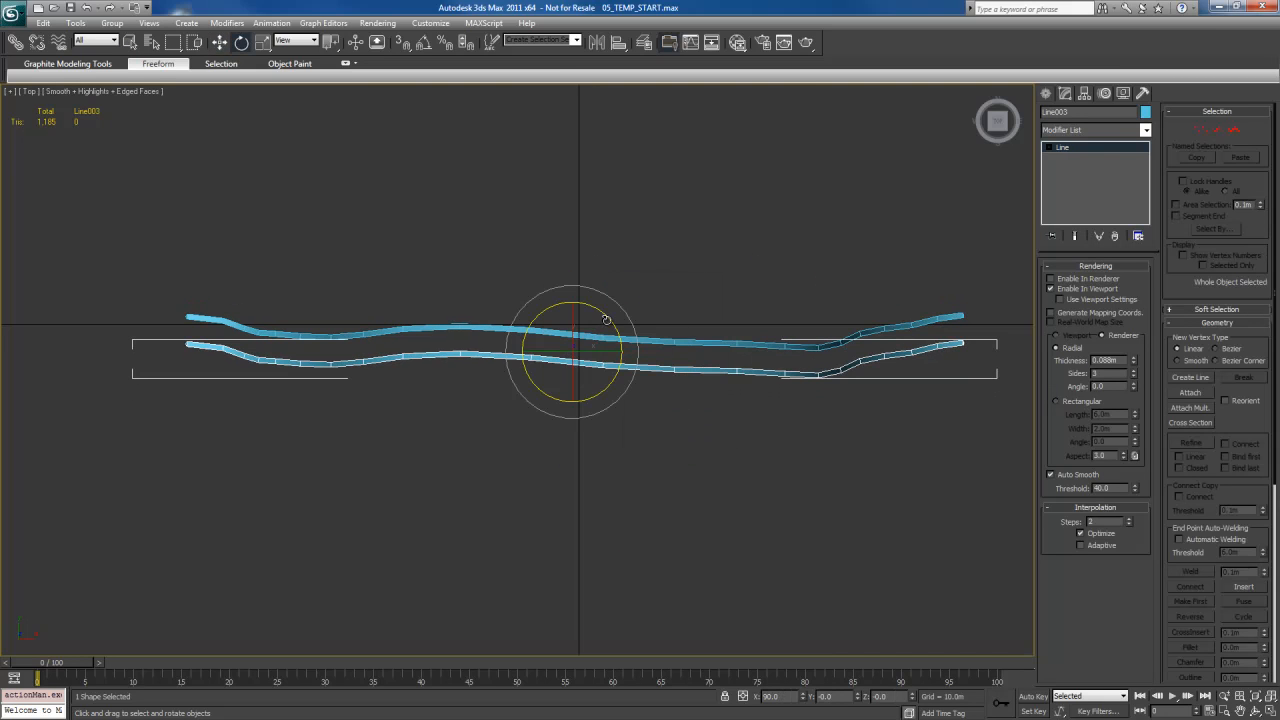
{"action": "left_click_drag", "start_coordinate": [606, 319], "coordinate": [677, 420]}
{"action": "key", "text": "w"}
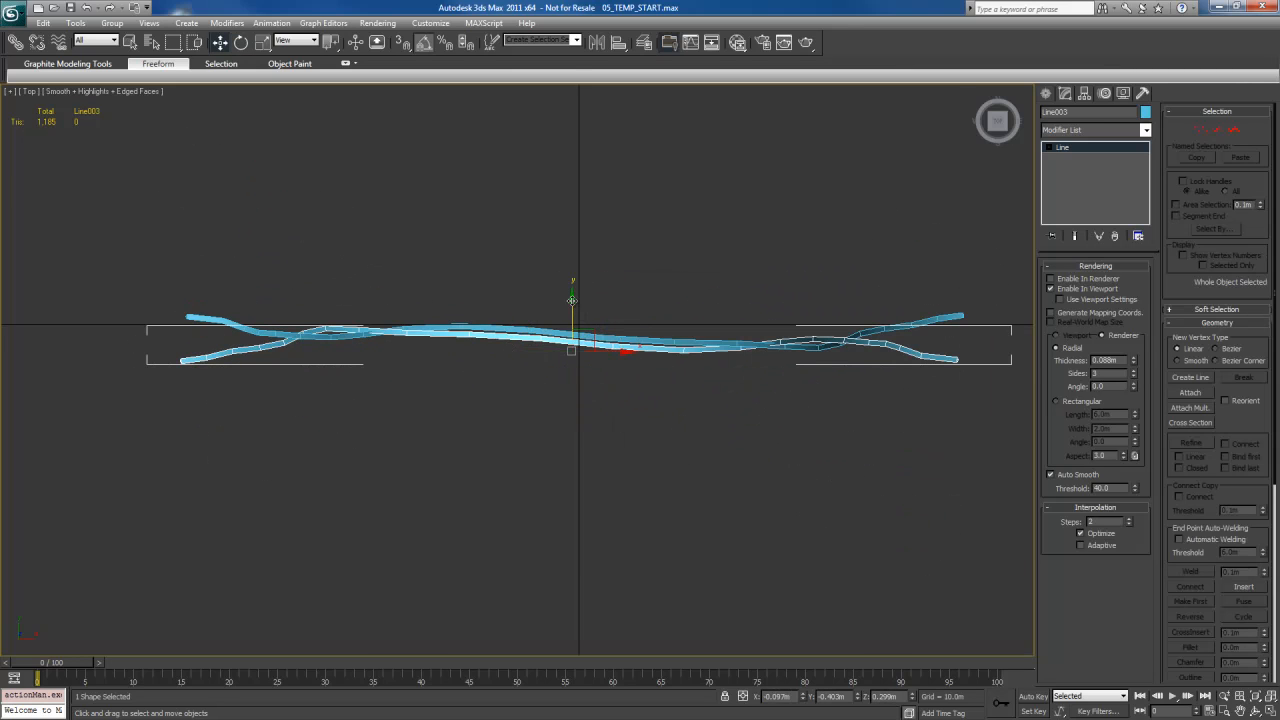
{"action": "left_click_drag", "start_coordinate": [572, 300], "coordinate": [574, 243]}
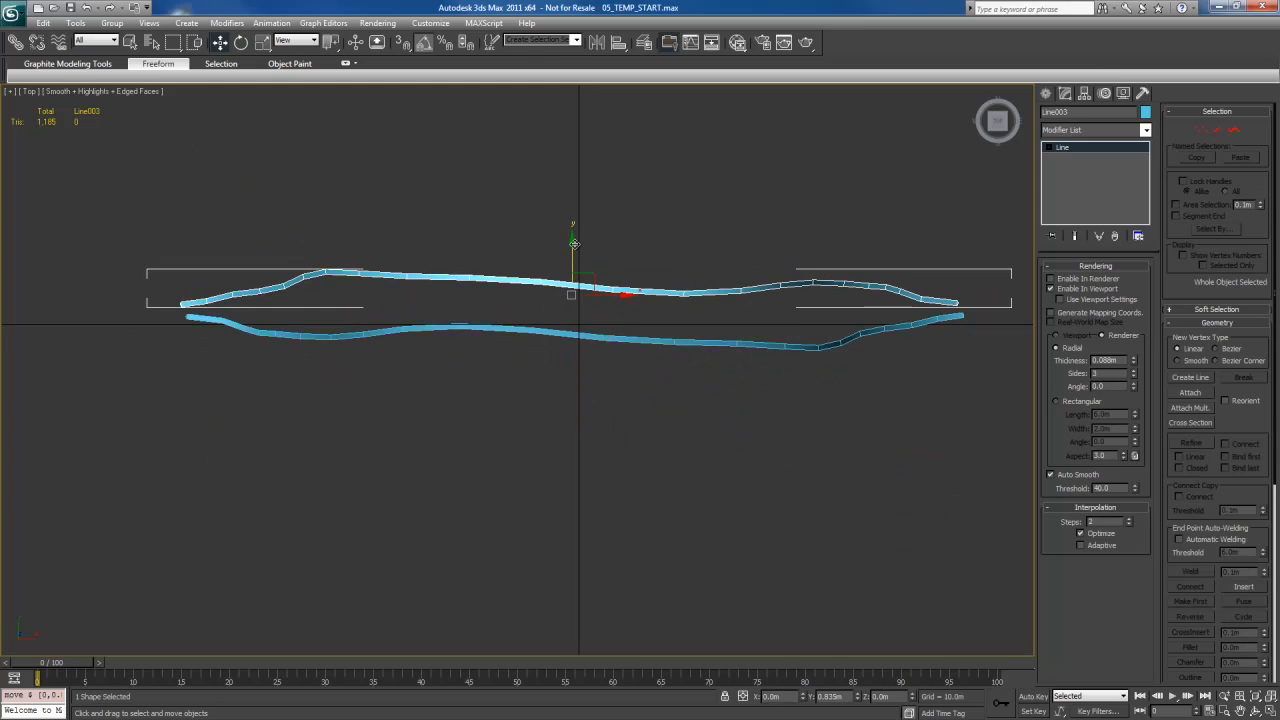
- Flatten the upper cable's curve in the top view by lowering its inner vertices along Y, and finish vertex editing
{"action": "key", "text": "1"}
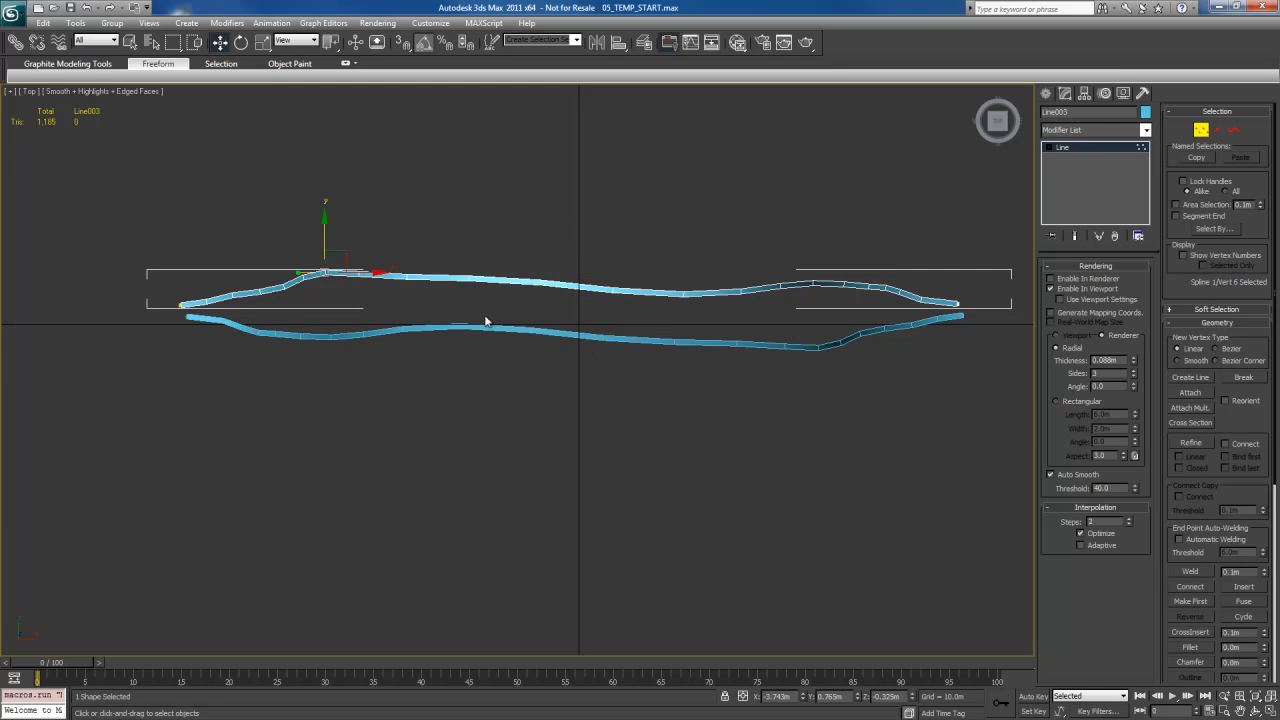
{"action": "left_click_drag", "start_coordinate": [326, 229], "coordinate": [326, 256]}
{"action": "left_click_drag", "start_coordinate": [472, 280], "coordinate": [470, 302]}
{"action": "left_click_drag", "start_coordinate": [680, 294], "coordinate": [684, 305]}
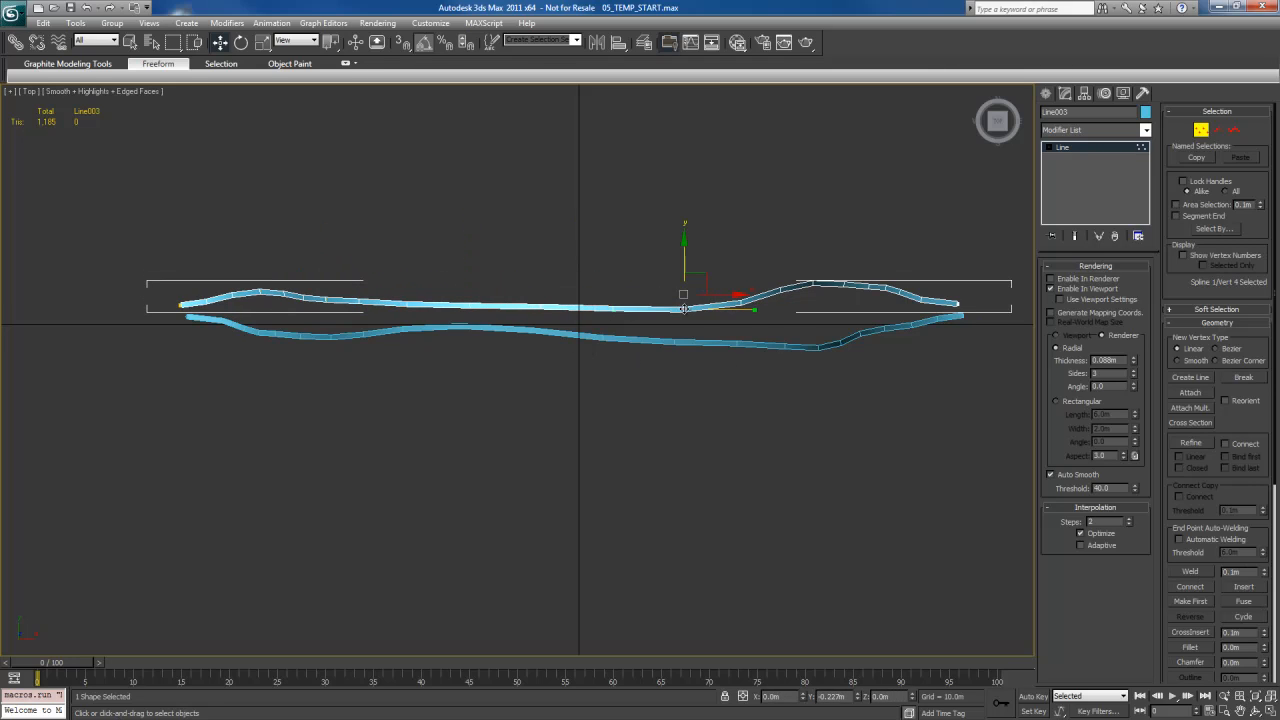
{"action": "left_click_drag", "start_coordinate": [817, 285], "coordinate": [887, 294]}
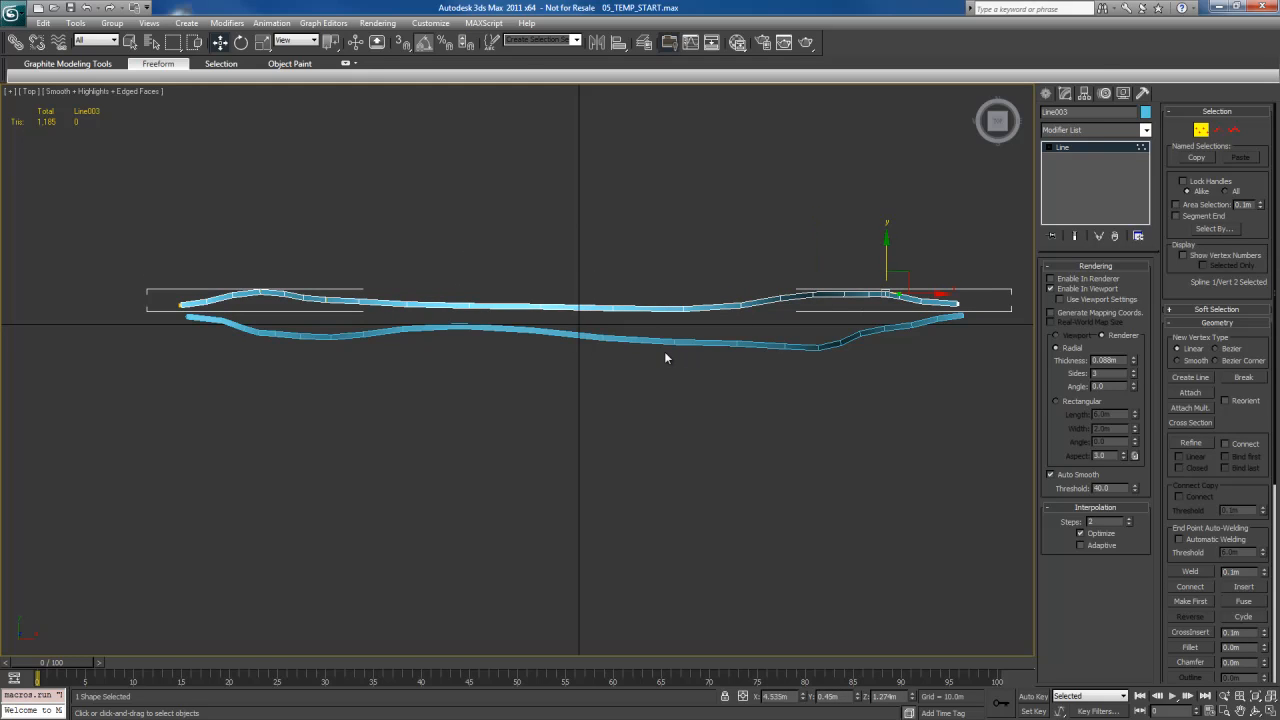
{"action": "key", "text": "1"}
- Shift the upper cable about 0.05 m right along X and clone it as a copy about 1.08 m down in Y, below the original
{"action": "middle_click_drag", "start_coordinate": [652, 393], "coordinate": [649, 378]}
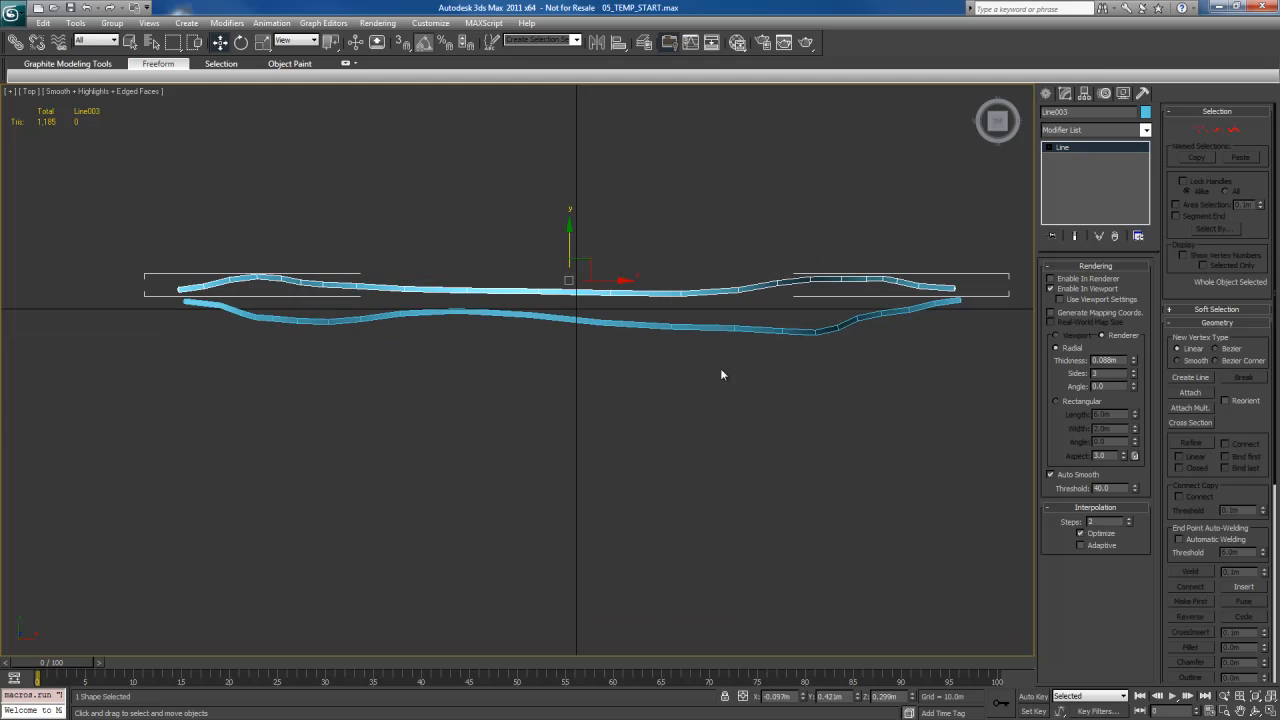
{"action": "left_click_drag", "start_coordinate": [607, 283], "coordinate": [610, 283]}
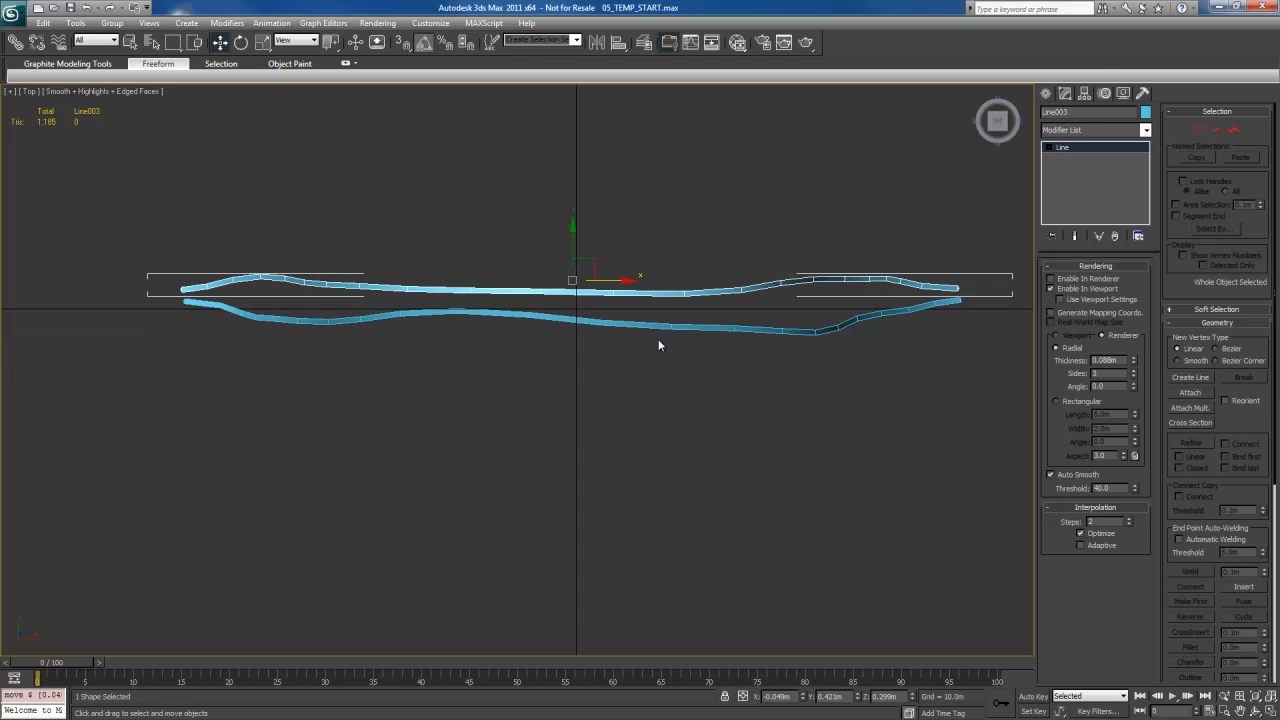
{"action": "left_click_drag", "start_coordinate": [570, 227], "coordinate": [570, 300], "text": "shift"}
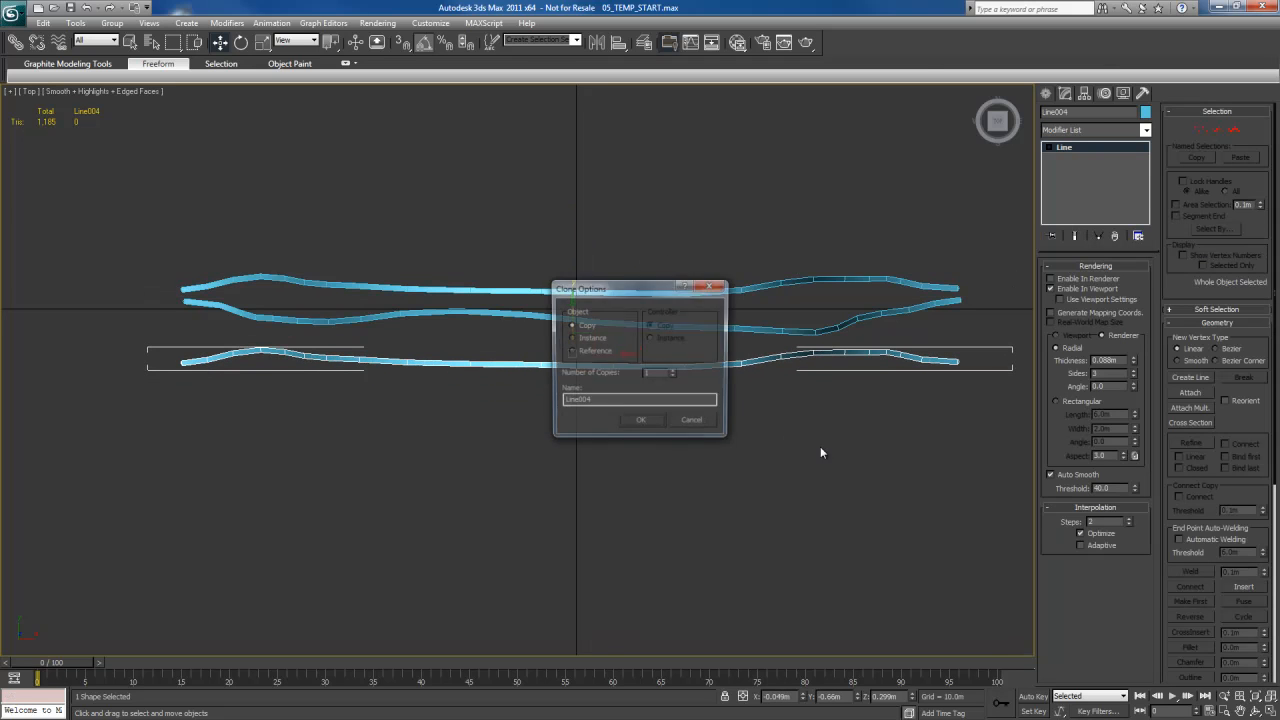
{"action": "left_click", "coordinate": [630, 421]}
- Raise the lowest cable's left end vertex about 0.55 m in Y and nudge the next two vertices up to smooth the bend
{"action": "key", "text": "1"}
{"action": "left_click", "coordinate": [181, 361]}
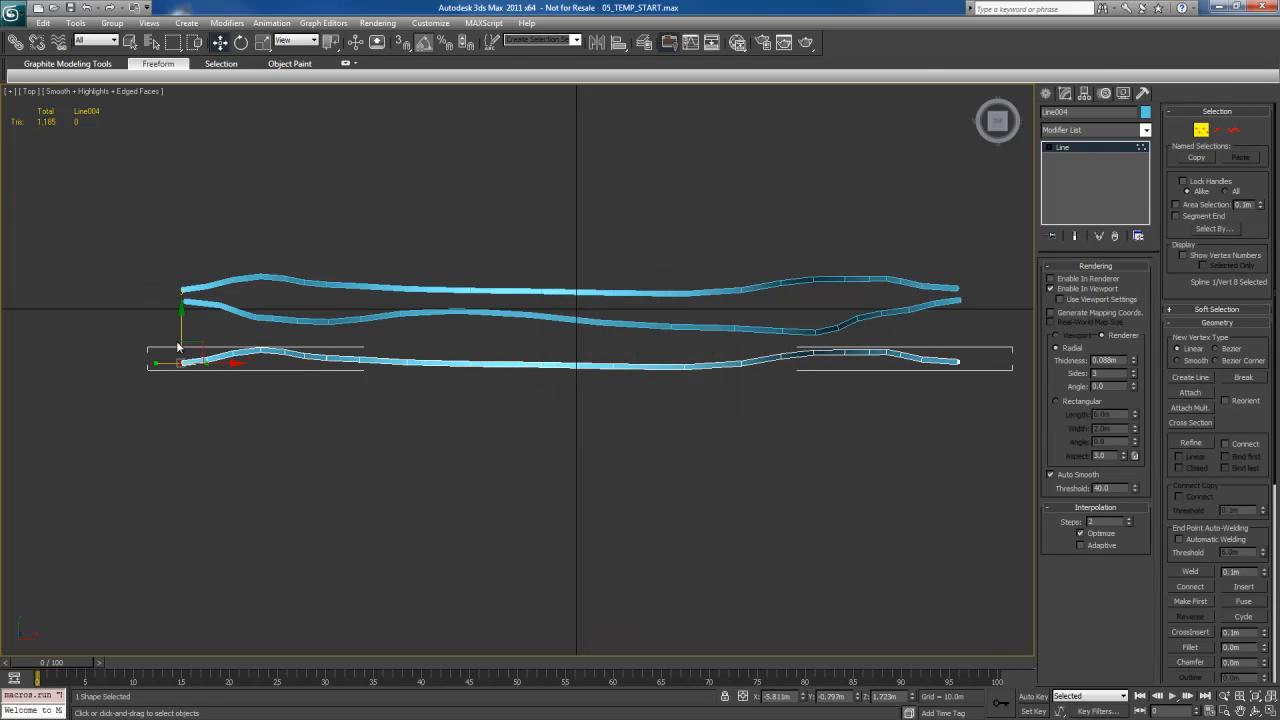
{"action": "left_click_drag", "start_coordinate": [178, 330], "coordinate": [179, 295]}
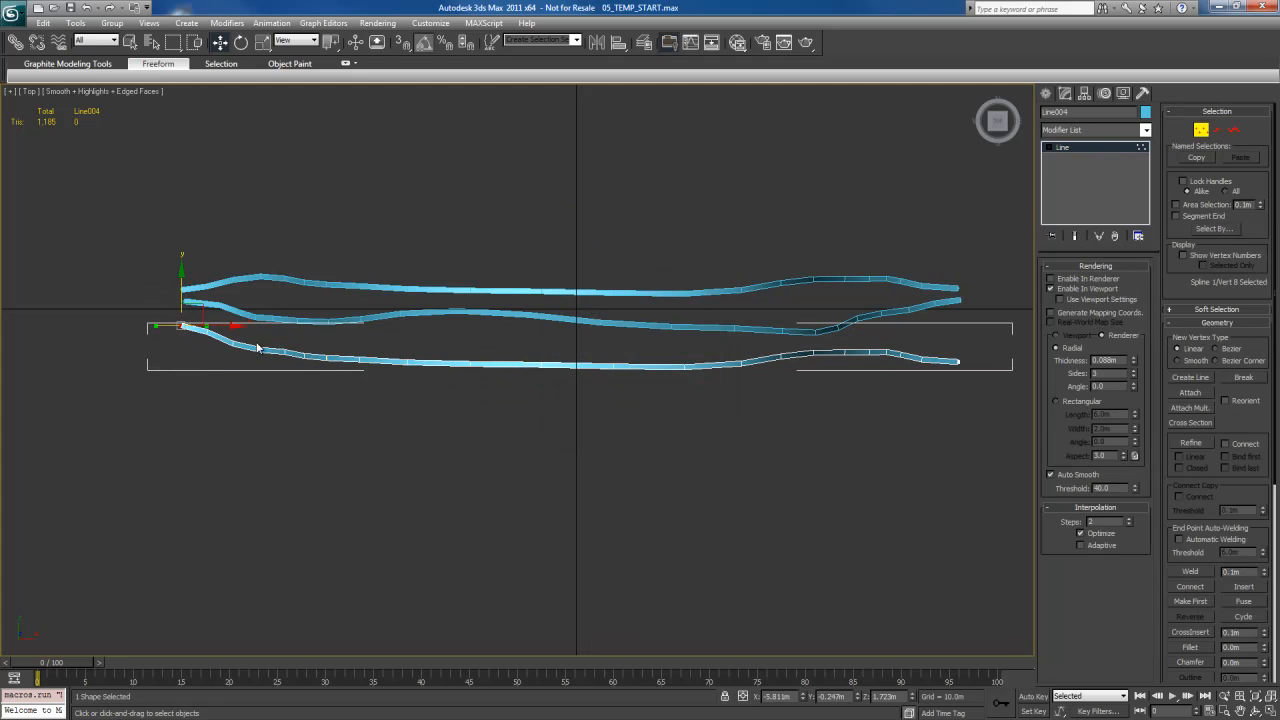
{"action": "left_click", "coordinate": [261, 349]}
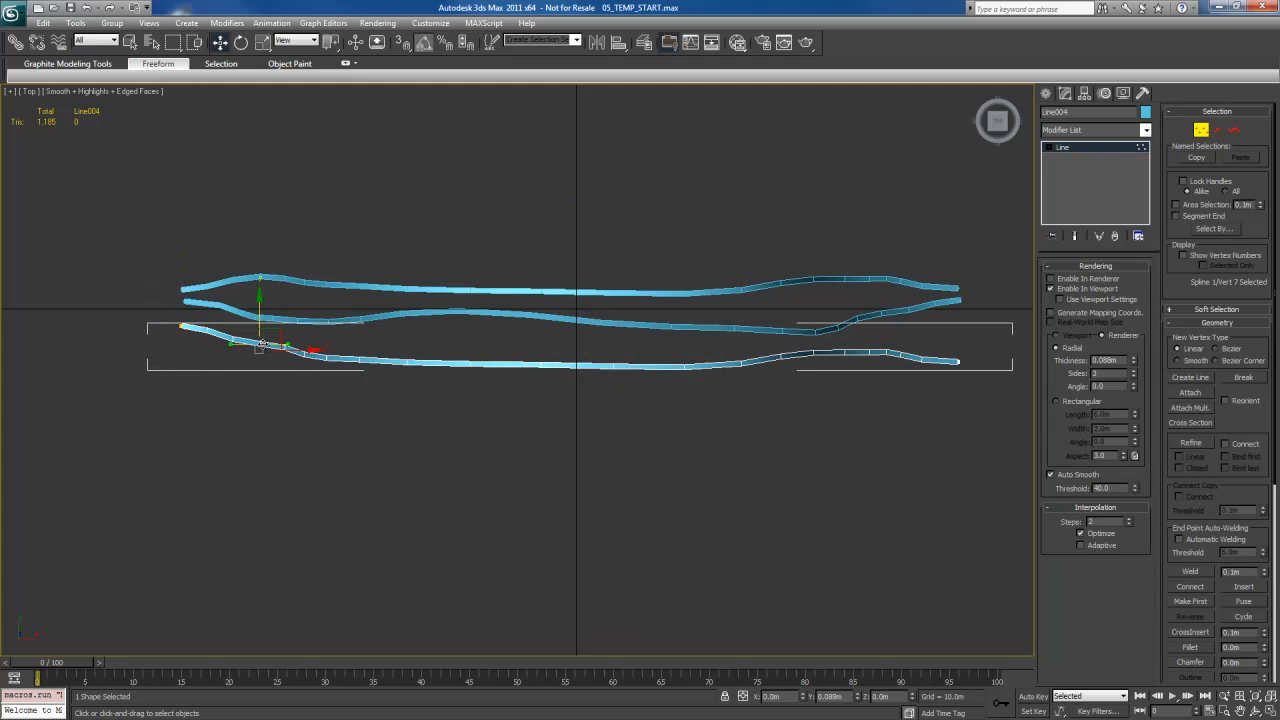
{"action": "left_click", "coordinate": [326, 353]}
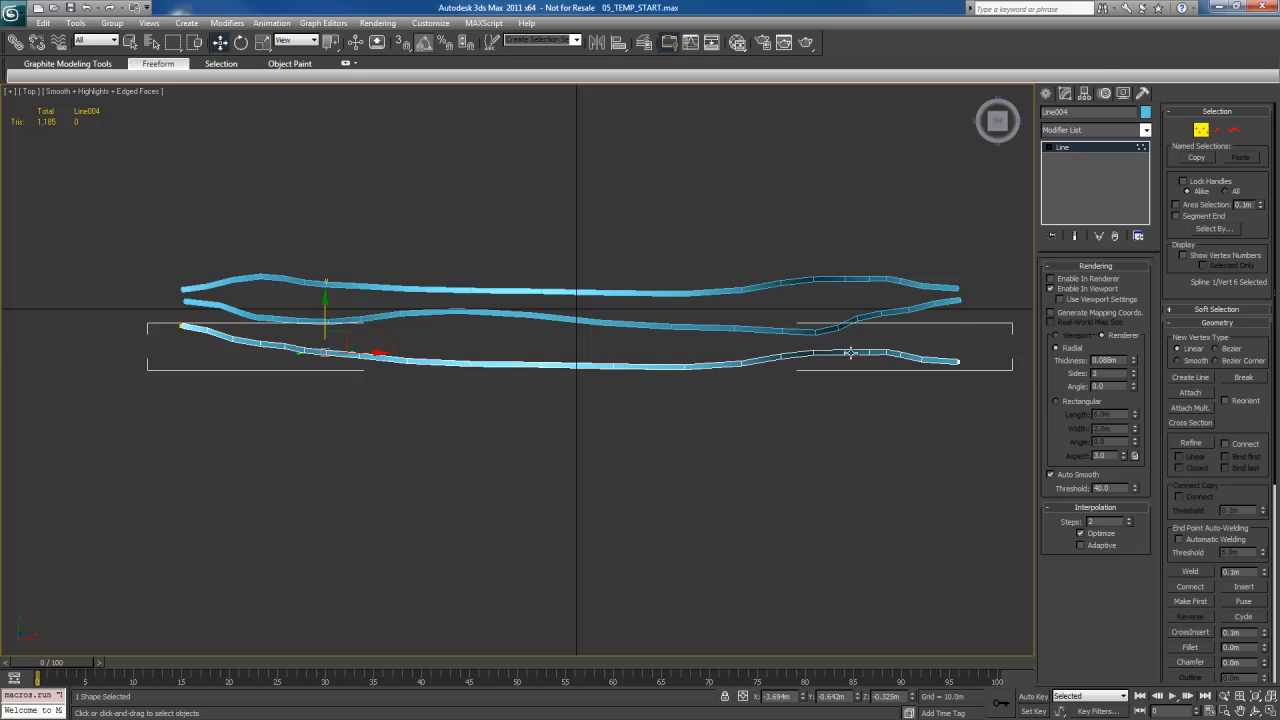
- Raise the lowest cable's right end and its two neighbouring vertices along Y, and lower the right-central vertex slightly
{"action": "left_click_drag", "start_coordinate": [955, 361], "coordinate": [958, 330]}
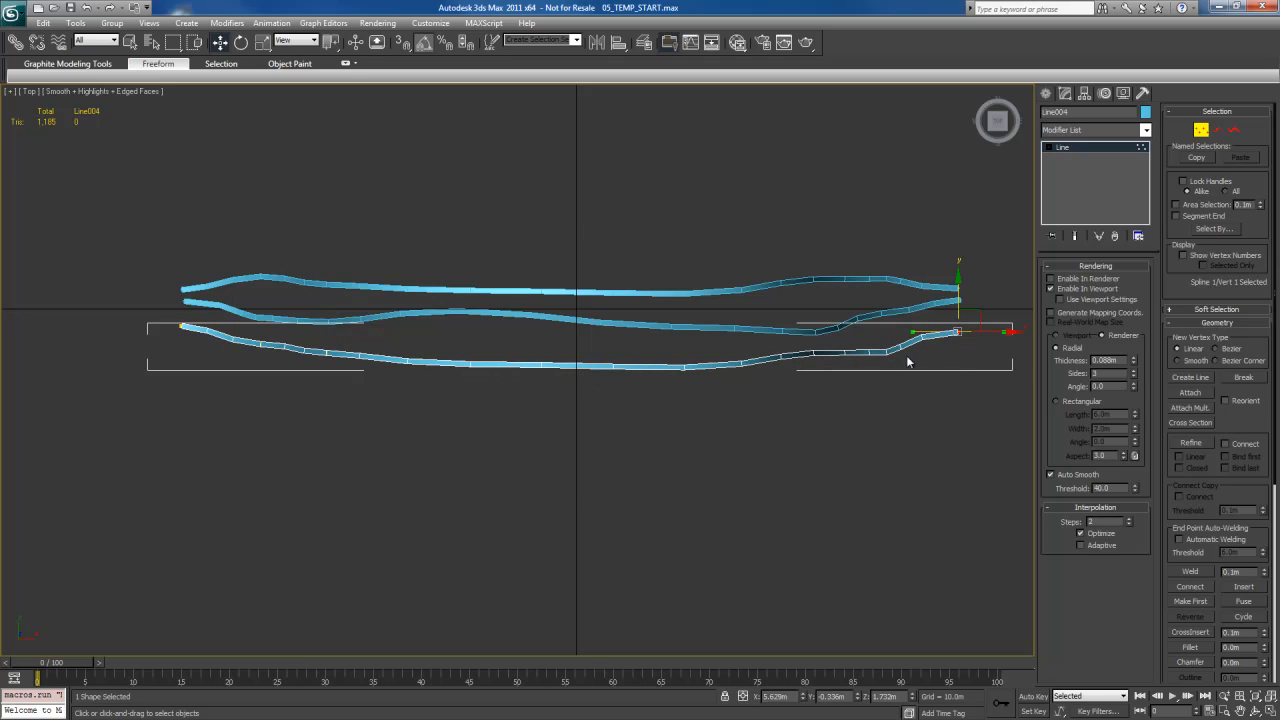
{"action": "left_click_drag", "start_coordinate": [888, 352], "coordinate": [955, 323]}
{"action": "left_click_drag", "start_coordinate": [812, 353], "coordinate": [814, 348]}
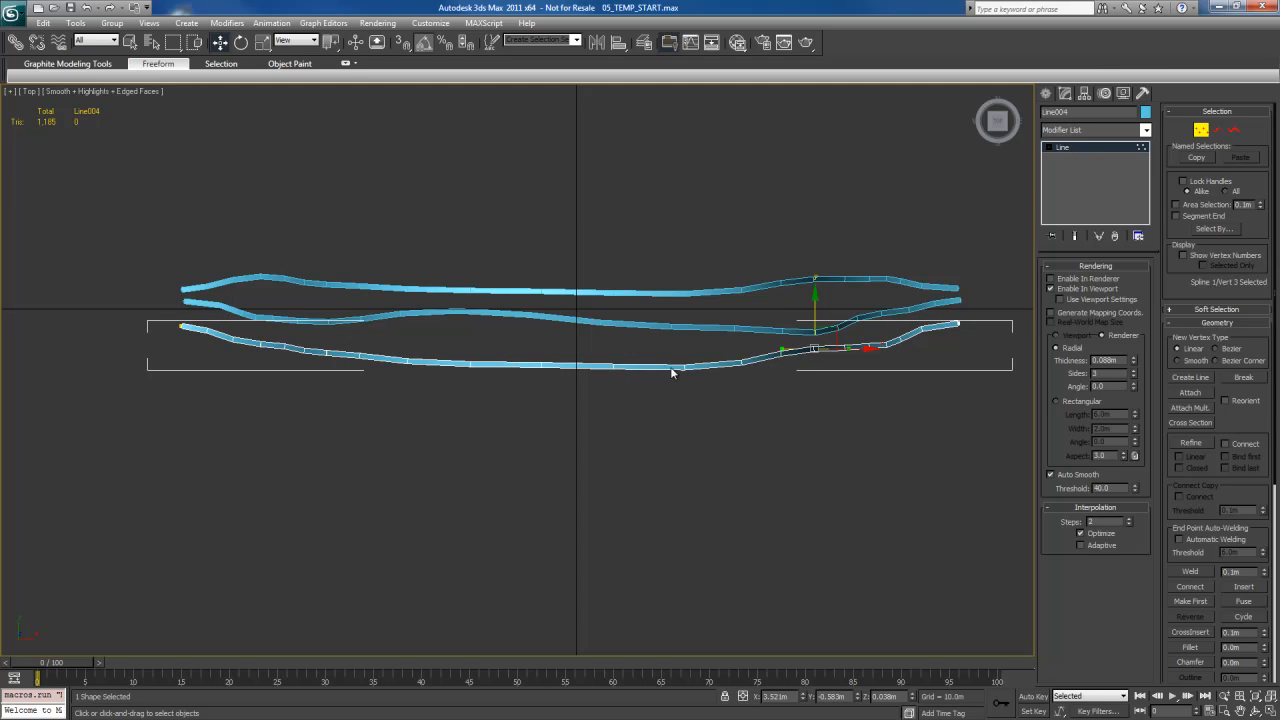
{"action": "left_click_drag", "start_coordinate": [683, 368], "coordinate": [684, 371]}
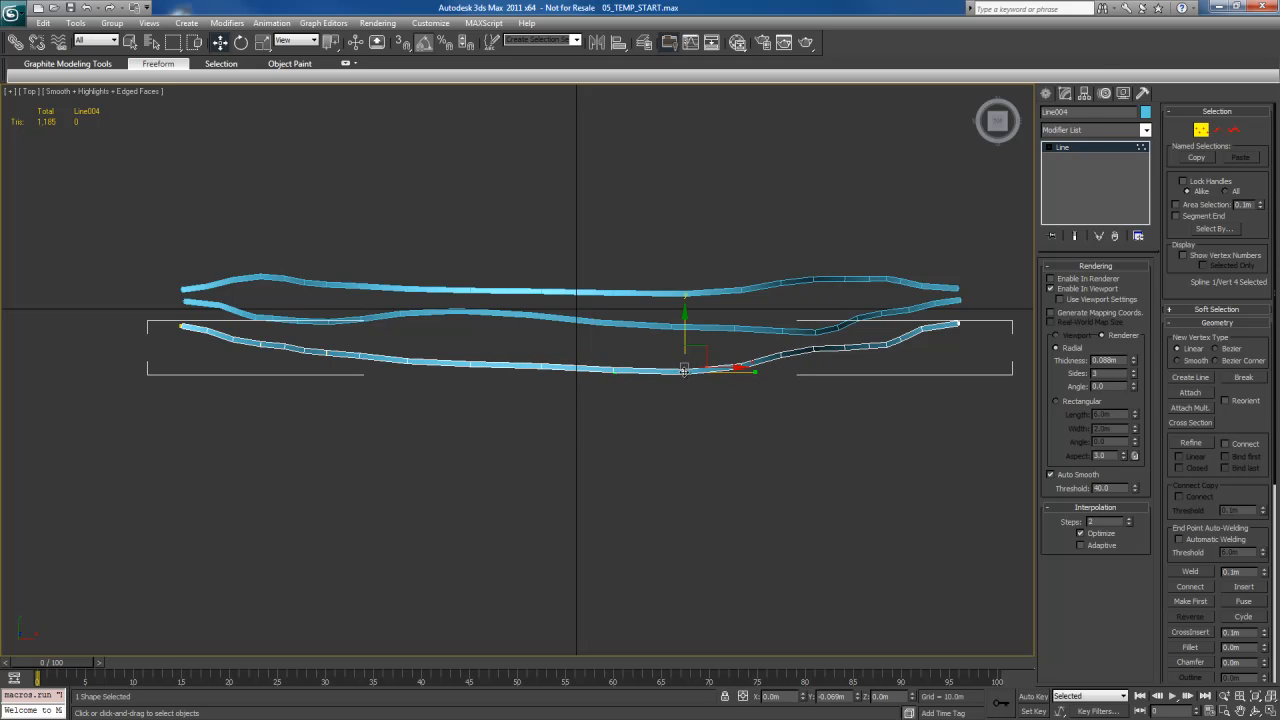
{"action": "left_click", "coordinate": [612, 371]}
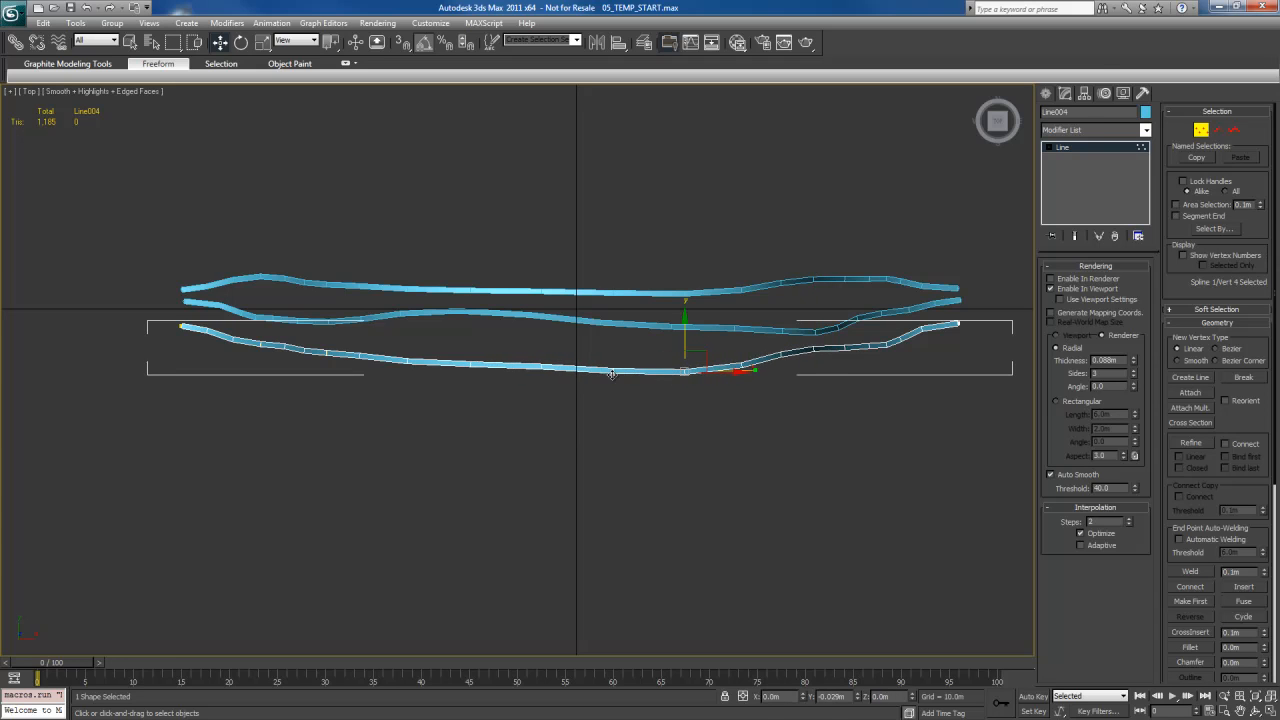
- Leave vertex editing, select the middle cable in the perspective view and frame it in the front view
{"action": "key", "text": "p"}
{"action": "middle_click_drag", "start_coordinate": [568, 393], "coordinate": [630, 387], "text": "alt"}
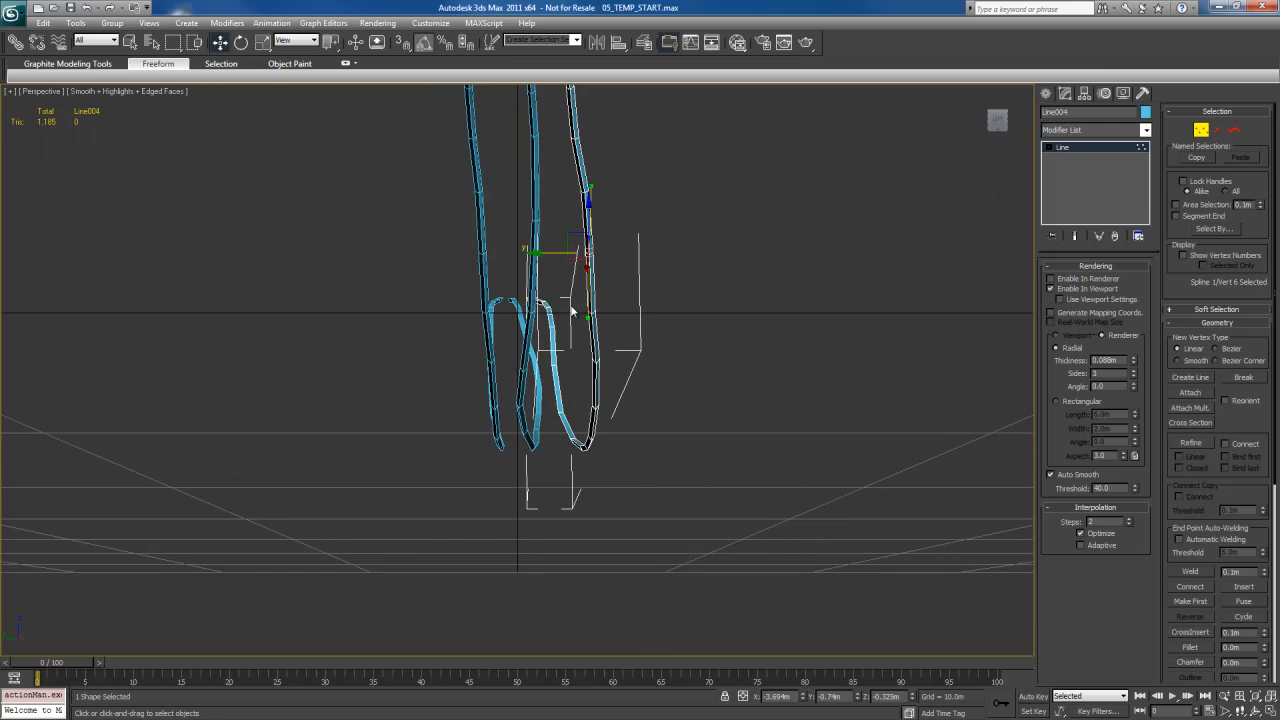
{"action": "key", "text": "q"}
{"action": "key", "text": "1"}
{"action": "left_click", "coordinate": [534, 194]}
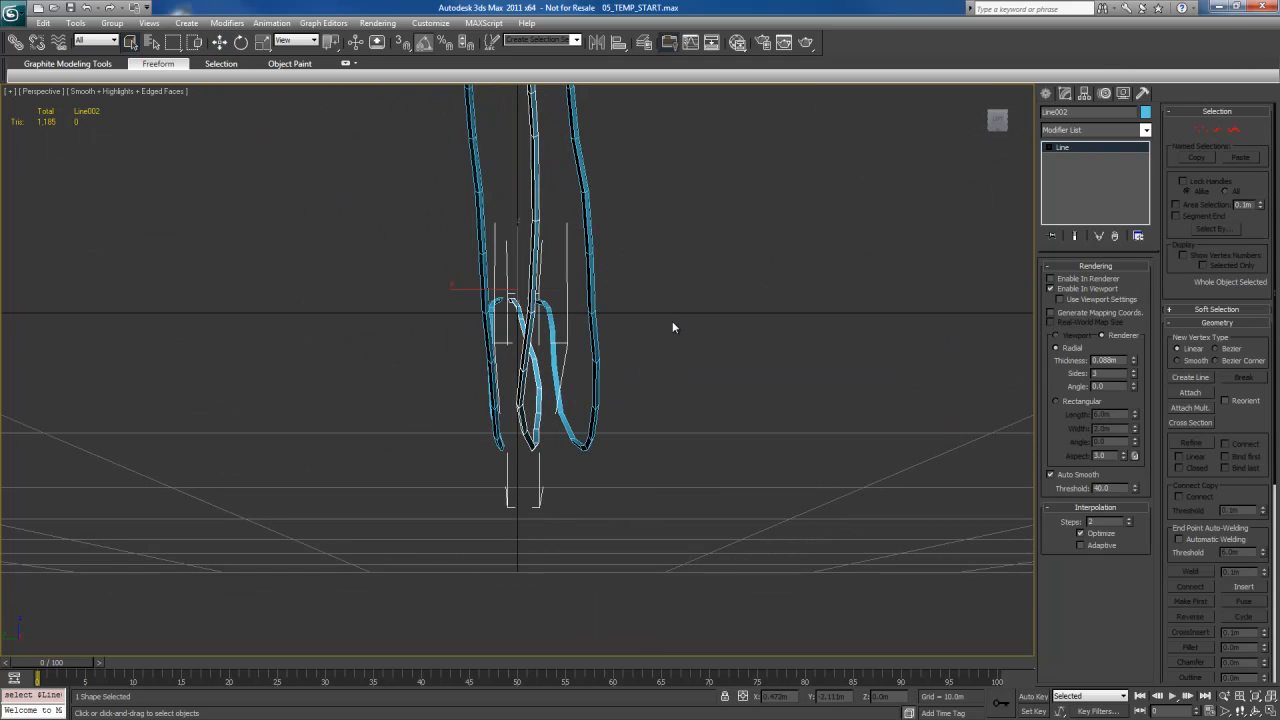
{"action": "mouse_move", "coordinate": [716, 330]}
{"action": "middle_mouse_down", "text": "alt"}
{"action": "mouse_move", "coordinate": [741, 334]}
{"action": "mouse_move", "coordinate": [734, 314]}
{"action": "middle_mouse_up", "text": "alt"}
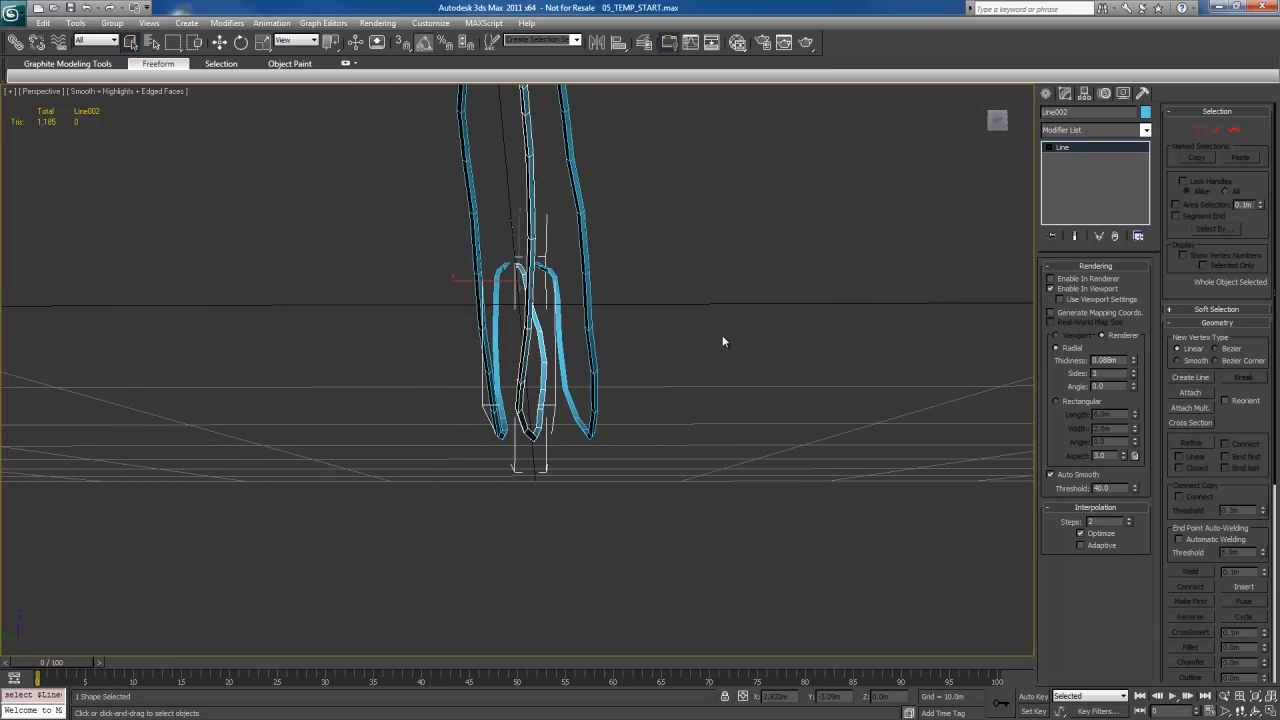
{"action": "key", "text": "l"}
{"action": "key", "text": "z"}
{"action": "key", "text": "f"}
{"action": "key", "text": "z"}
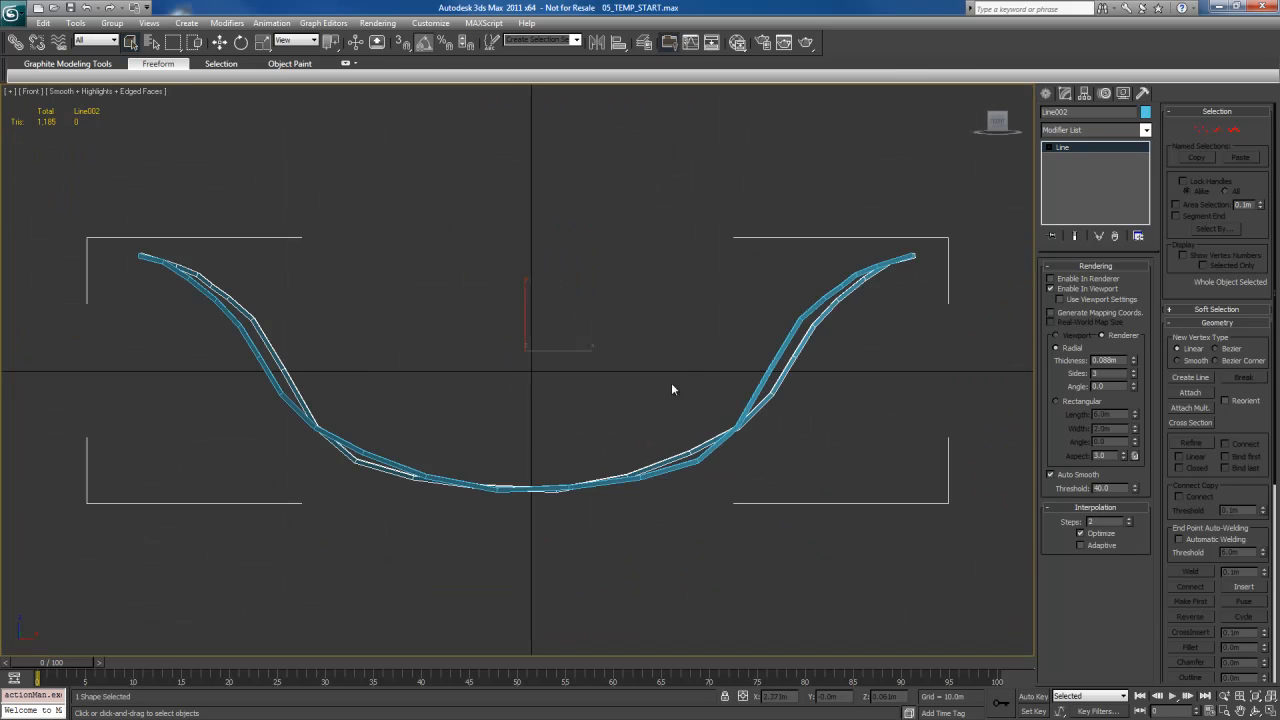
- In the front view, lower the two vertices at the bottom of the middle cable's sag by about 0.35 m each
{"action": "middle_click_drag", "start_coordinate": [635, 411], "coordinate": [640, 363]}
{"action": "key", "text": "1"}
{"action": "left_click", "coordinate": [419, 428]}
{"action": "middle_click_drag", "start_coordinate": [419, 426], "coordinate": [425, 393]}
{"action": "key", "text": "w"}
{"action": "left_click_drag", "start_coordinate": [425, 352], "coordinate": [425, 377]}
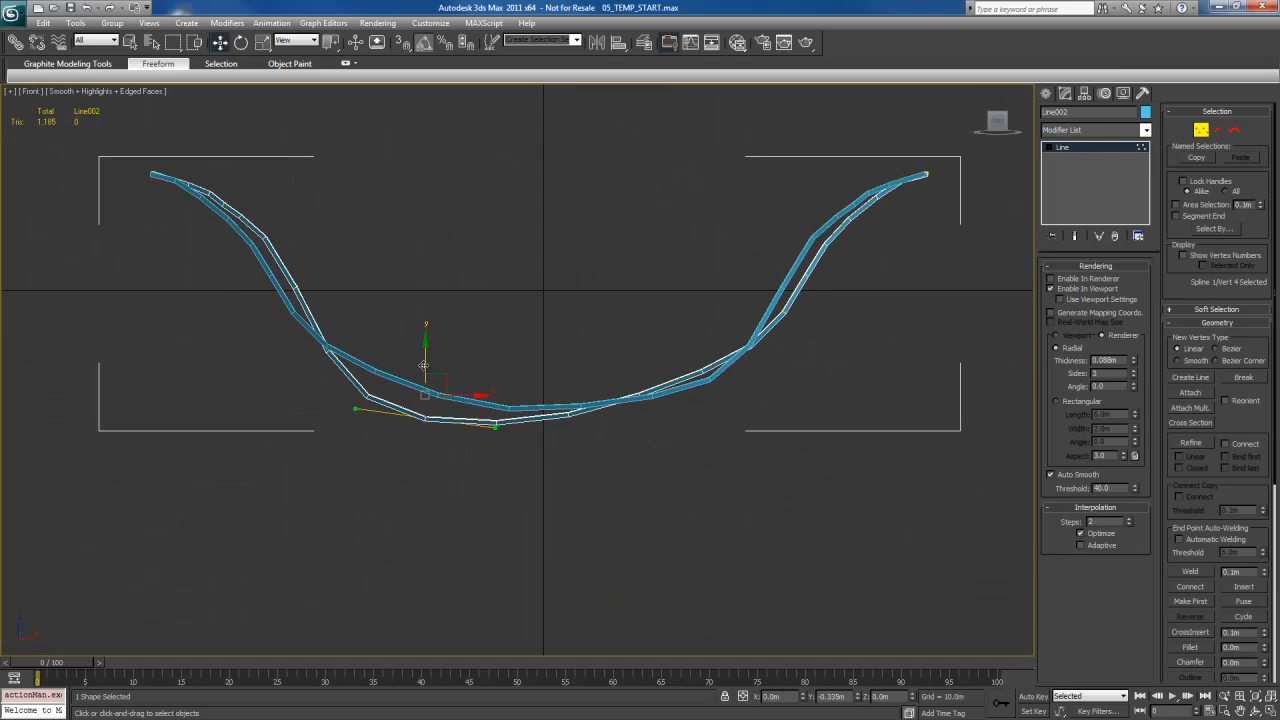
{"action": "left_click", "coordinate": [638, 397]}
{"action": "left_click_drag", "start_coordinate": [638, 397], "coordinate": [638, 420]}
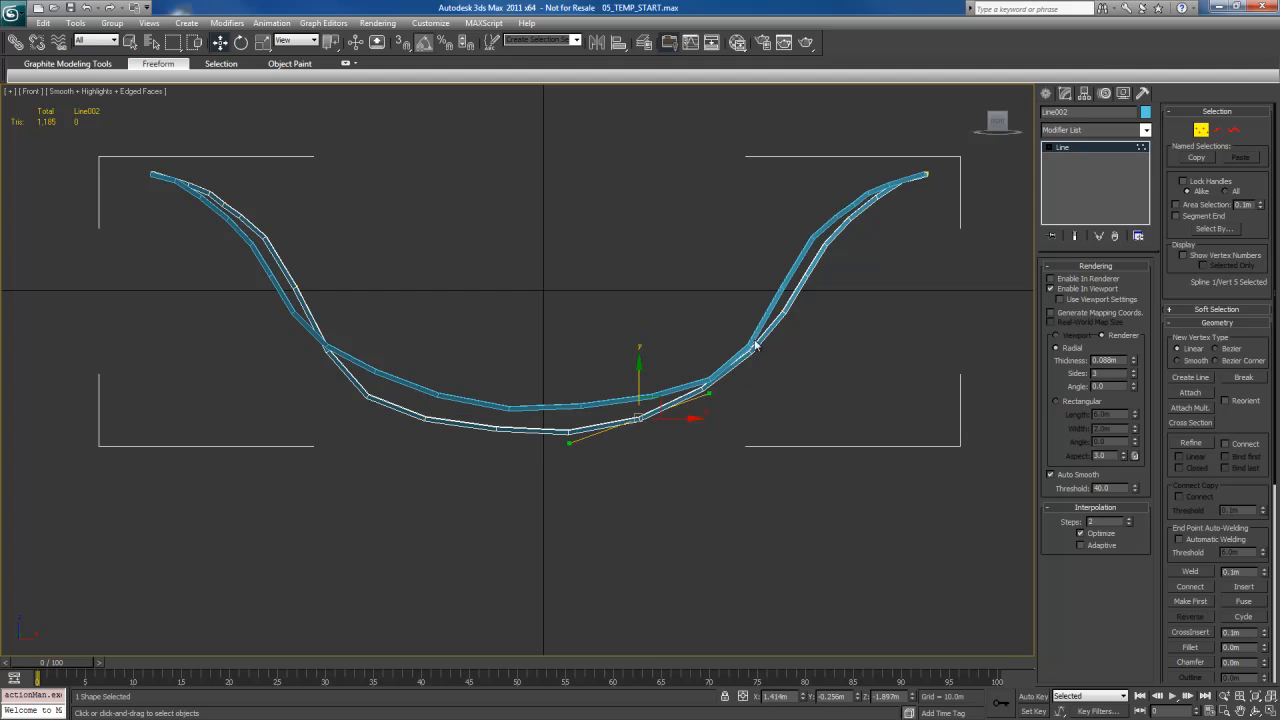
- In the front view, lower the two vertices on the middle cable's right slope to about Z -0.9 m and 0.52 m
{"action": "left_click", "coordinate": [781, 312]}
{"action": "left_click_drag", "start_coordinate": [781, 312], "coordinate": [783, 350]}
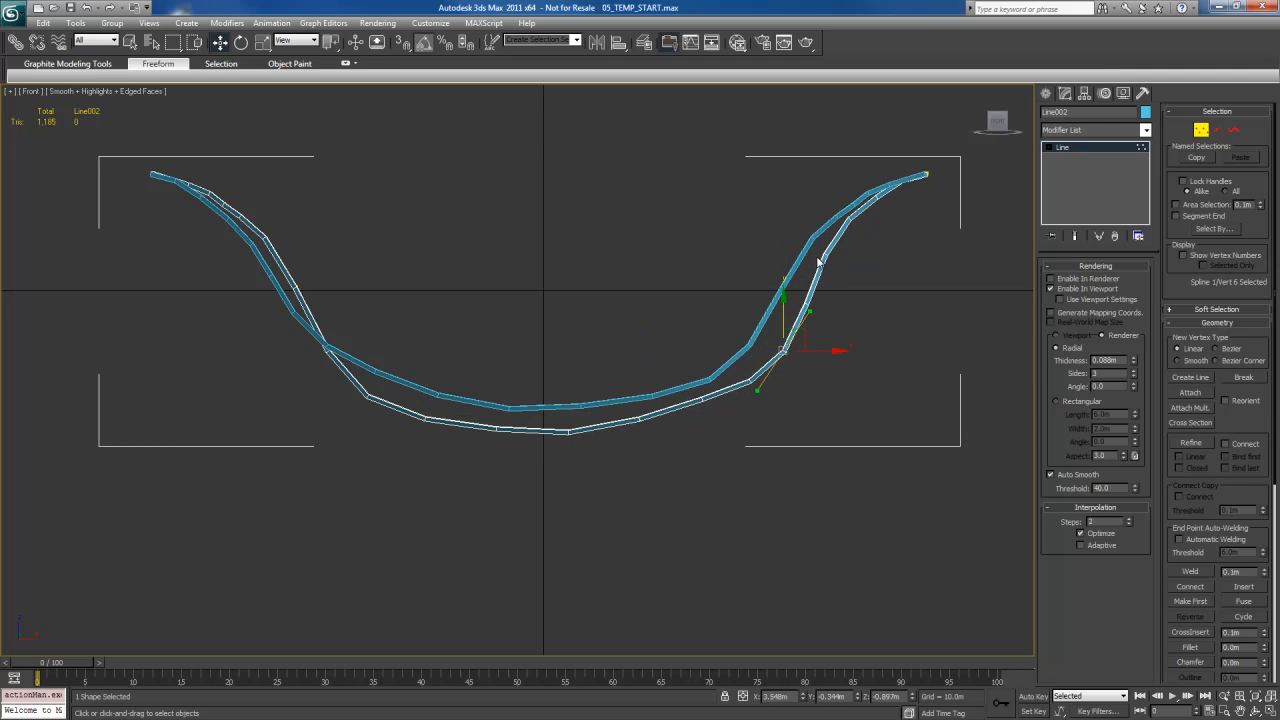
{"action": "left_click", "coordinate": [846, 219]}
{"action": "left_click_drag", "start_coordinate": [846, 219], "coordinate": [848, 253]}
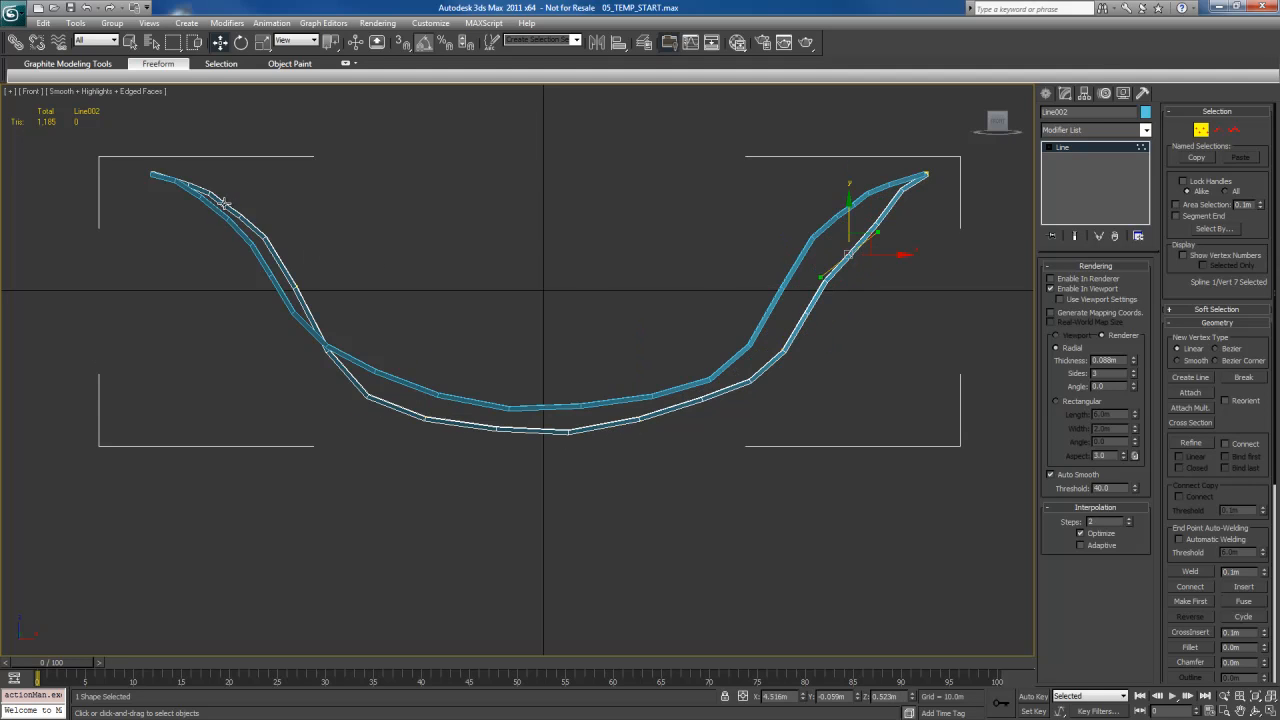
- Lower the two vertices on the middle cable's left slope to about Z 0.8 m and -1.05 m, and adjust the lower one's Bezier handle
{"action": "left_click", "coordinate": [229, 214]}
{"action": "left_click_drag", "start_coordinate": [229, 214], "coordinate": [245, 244]}
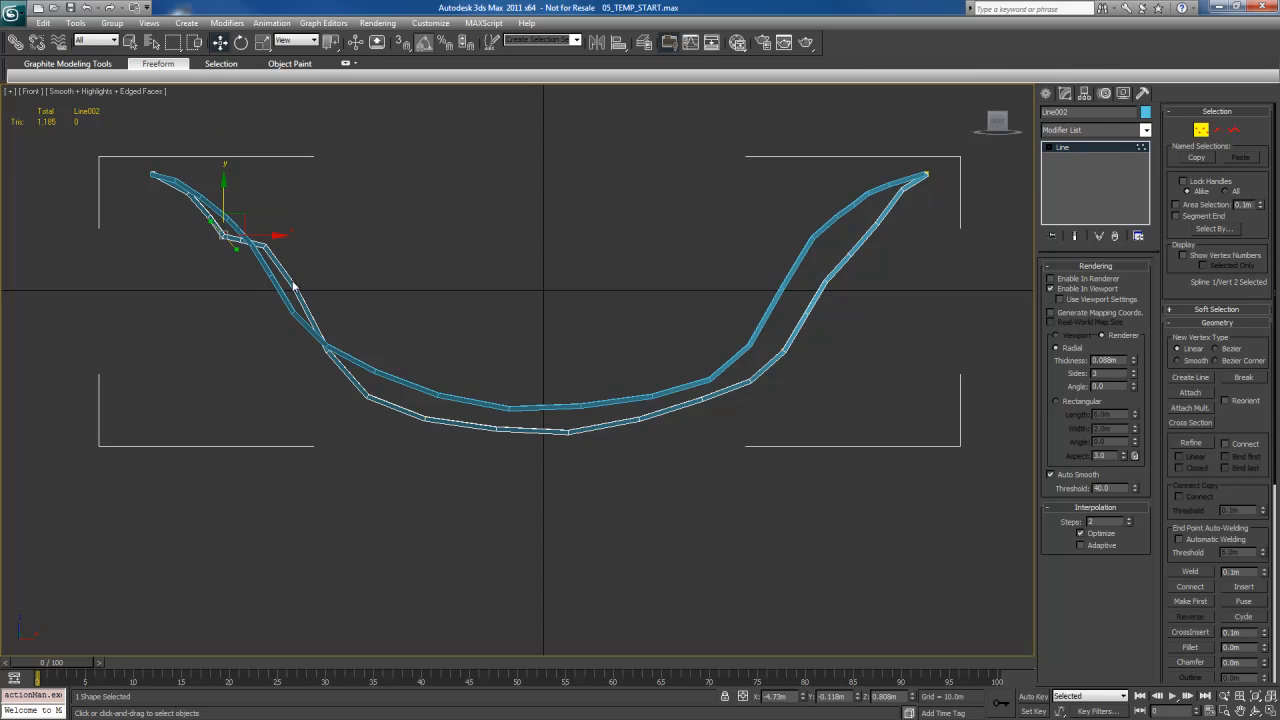
{"action": "left_click_drag", "start_coordinate": [293, 287], "coordinate": [294, 360]}
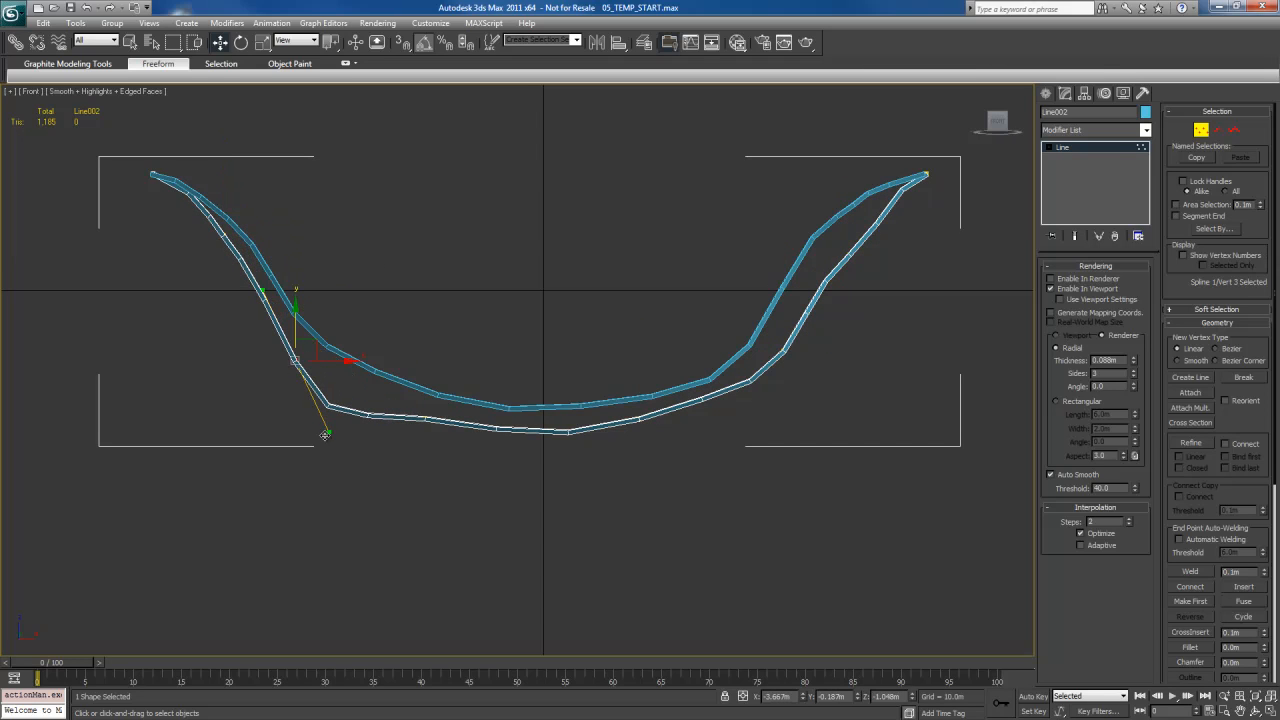
{"action": "left_click_drag", "start_coordinate": [331, 434], "coordinate": [313, 400]}
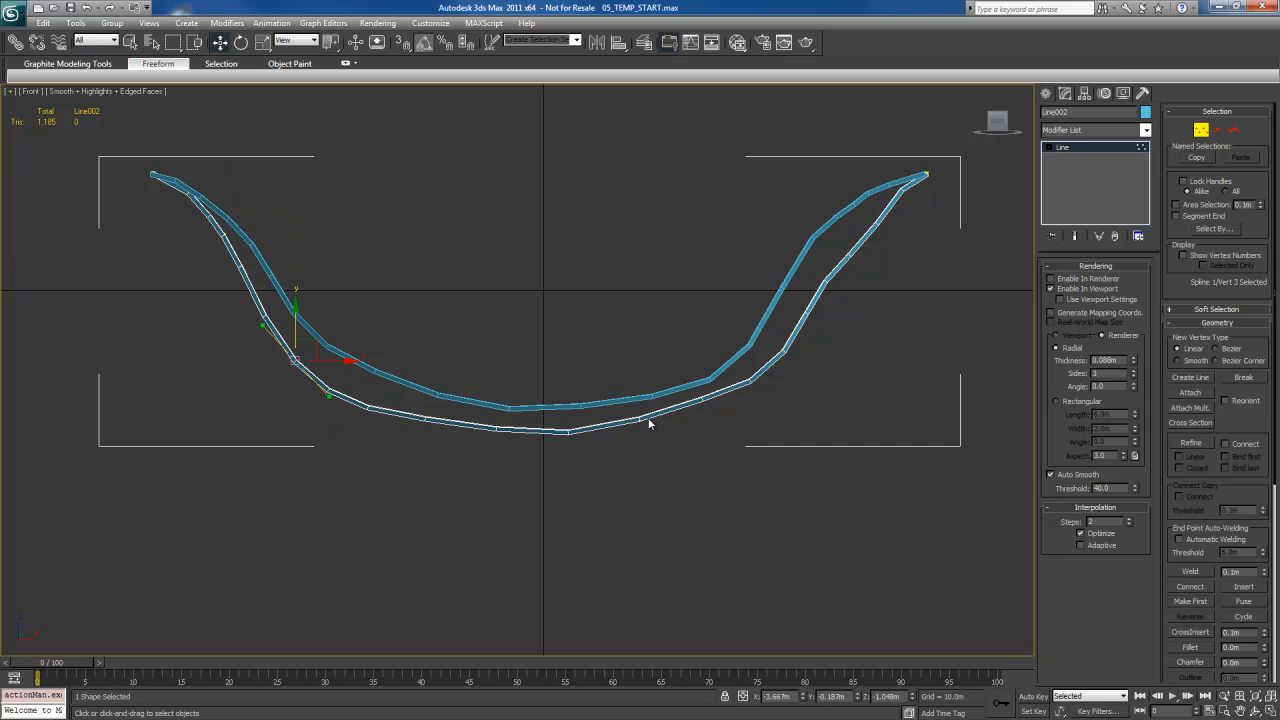
- Lower the middle cable's fifth vertex about 0.14 m and the sixth to about Z -0.97 m, and leave vertex editing
{"action": "left_click_drag", "start_coordinate": [639, 419], "coordinate": [640, 428]}
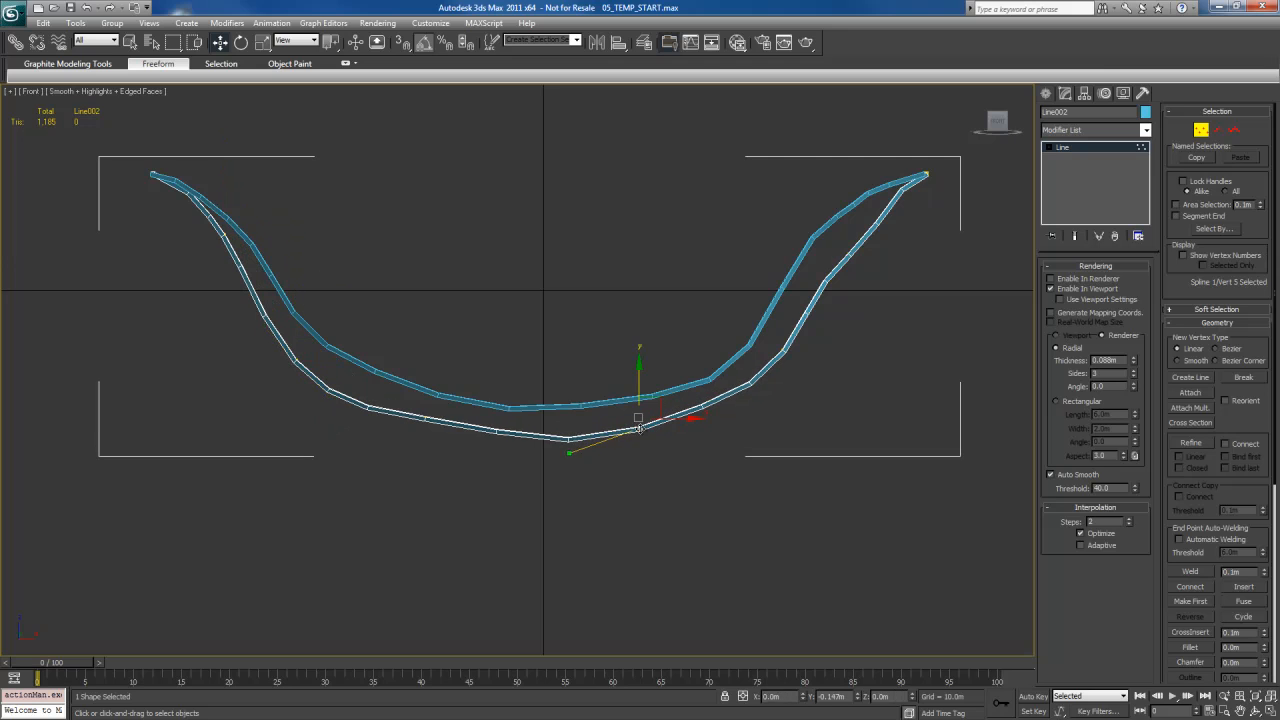
{"action": "left_click", "coordinate": [783, 353]}
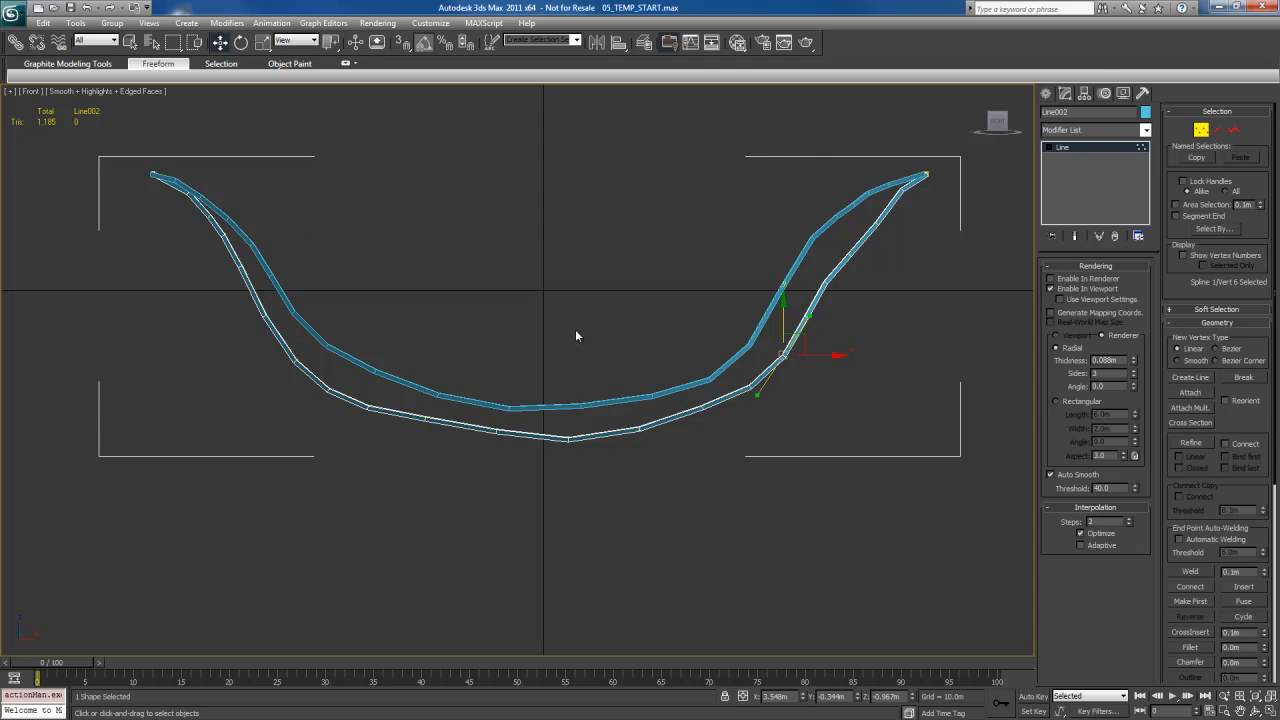
{"action": "key", "text": "1"}
- In the top view, move the middle cable's left end vertex to about Y 0.01 m and raise its third vertex about 0.09 m in Y
{"action": "key", "text": "p"}
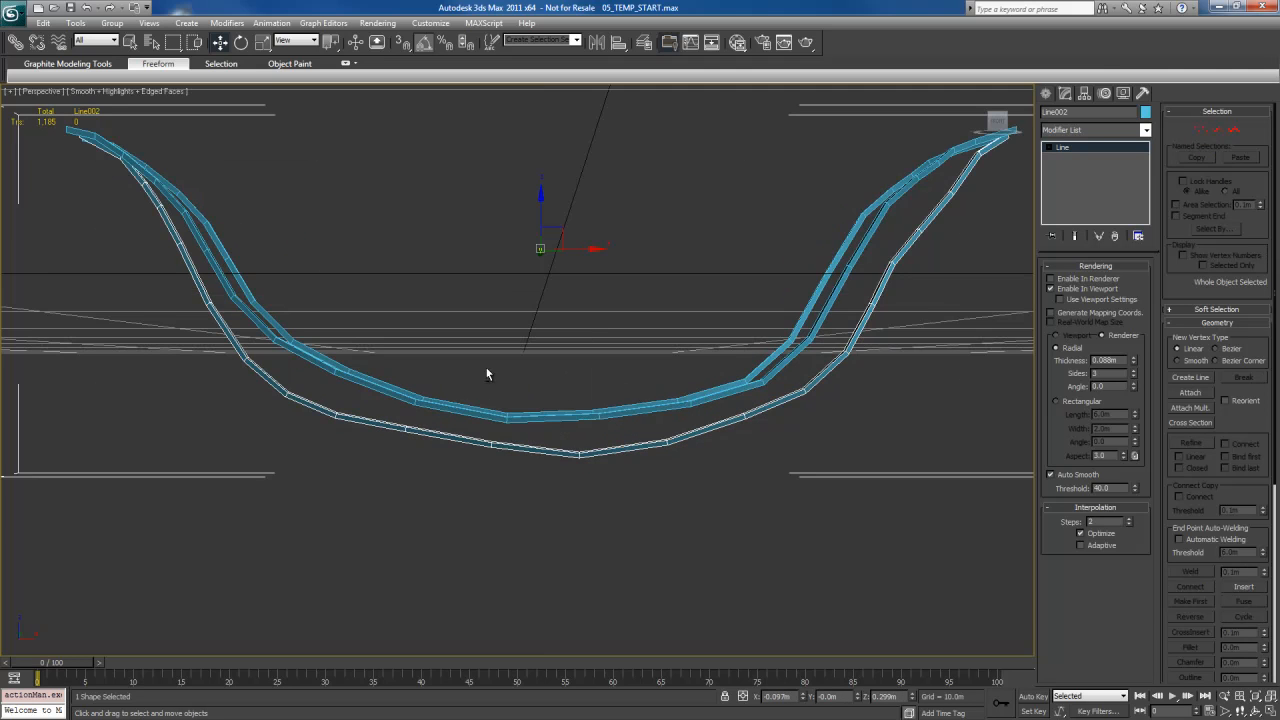
{"action": "middle_click_drag", "start_coordinate": [487, 370], "coordinate": [549, 376], "text": "alt"}
{"action": "key", "text": "t"}
{"action": "key", "text": "z"}
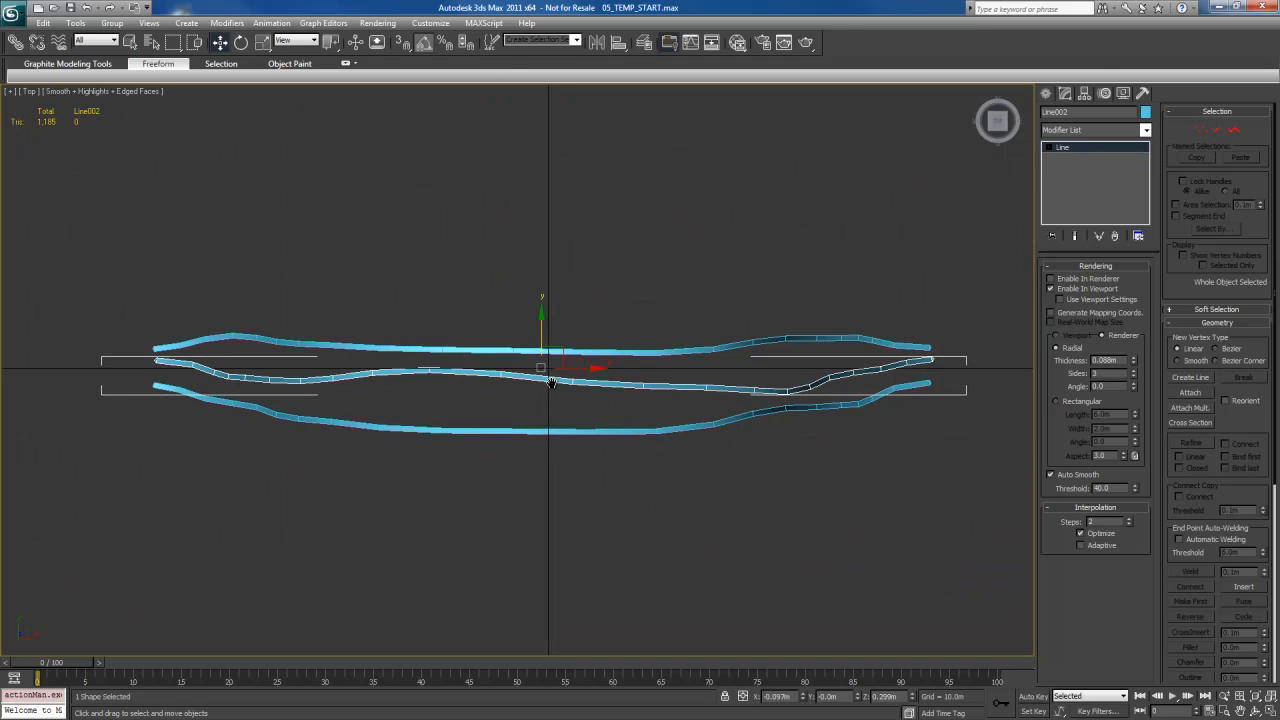
{"action": "key", "text": "1"}
{"action": "left_click_drag", "start_coordinate": [156, 360], "coordinate": [156, 367]}
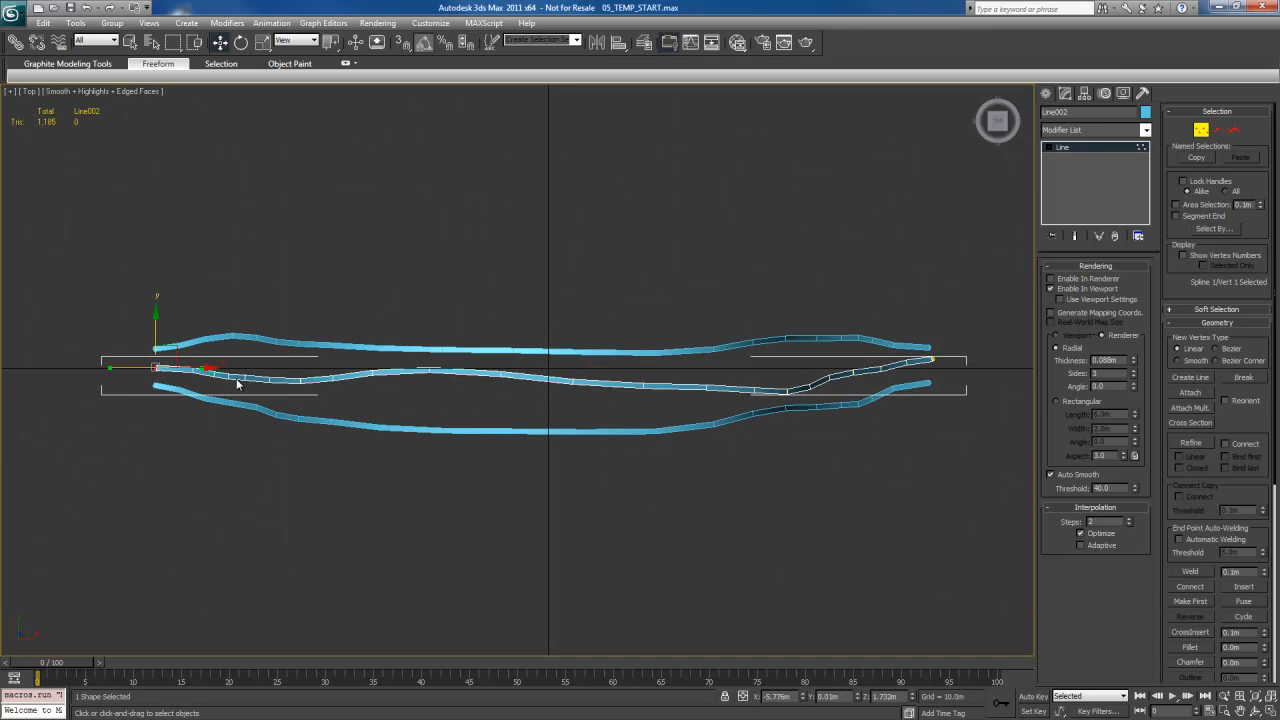
{"action": "left_click_drag", "start_coordinate": [301, 381], "coordinate": [301, 375]}
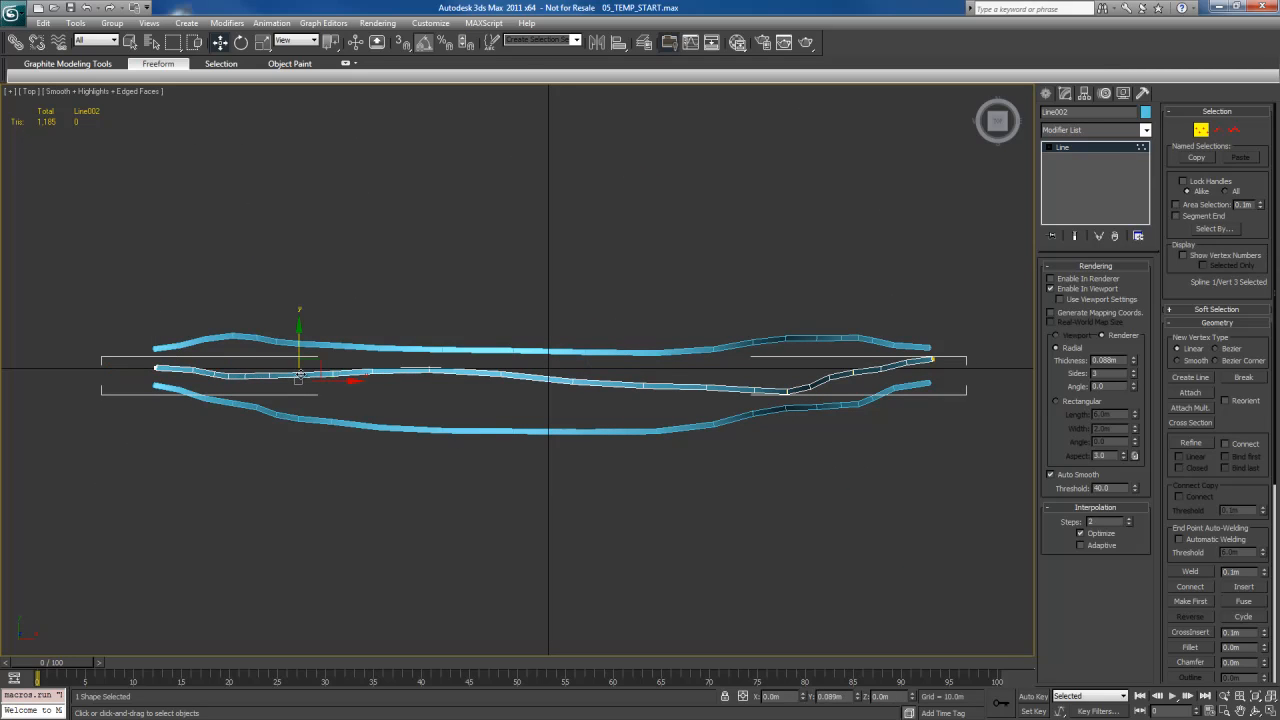
- Straighten the middle cable in top view: fourth vertex to about Y -0.21 m, fifth up about 0.07 m, sixth to about Y -0.14 m
{"action": "left_click_drag", "start_coordinate": [429, 370], "coordinate": [429, 380]}
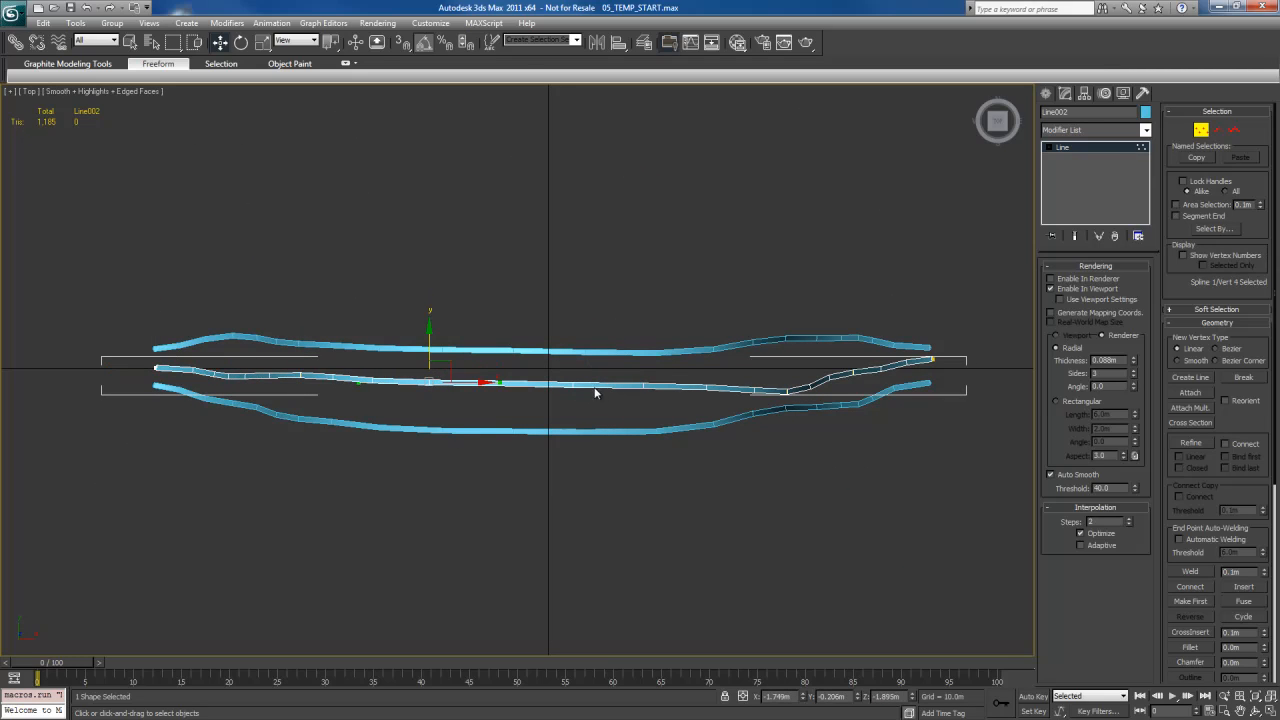
{"action": "left_click_drag", "start_coordinate": [643, 386], "coordinate": [643, 381]}
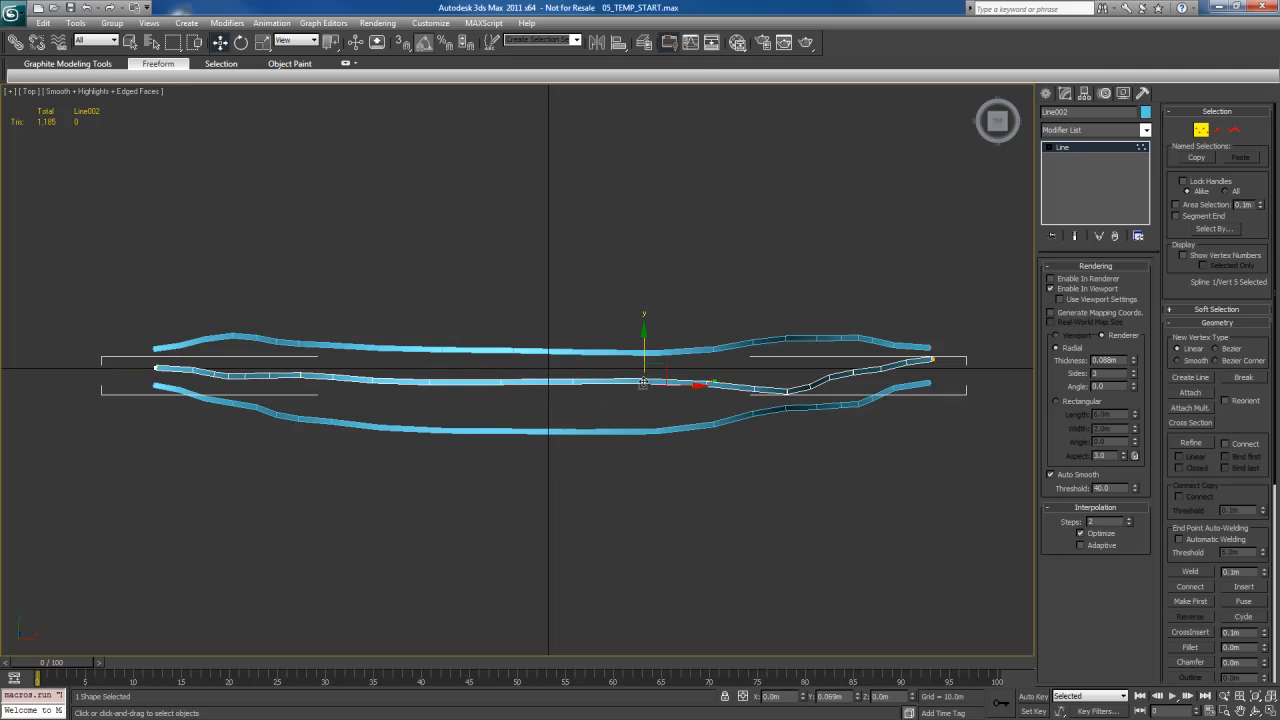
{"action": "left_click_drag", "start_coordinate": [789, 391], "coordinate": [789, 378]}
- Leave vertex editing, select all three cables and clone them beside the originals along Y as one set of copies
{"action": "key", "text": "p"}
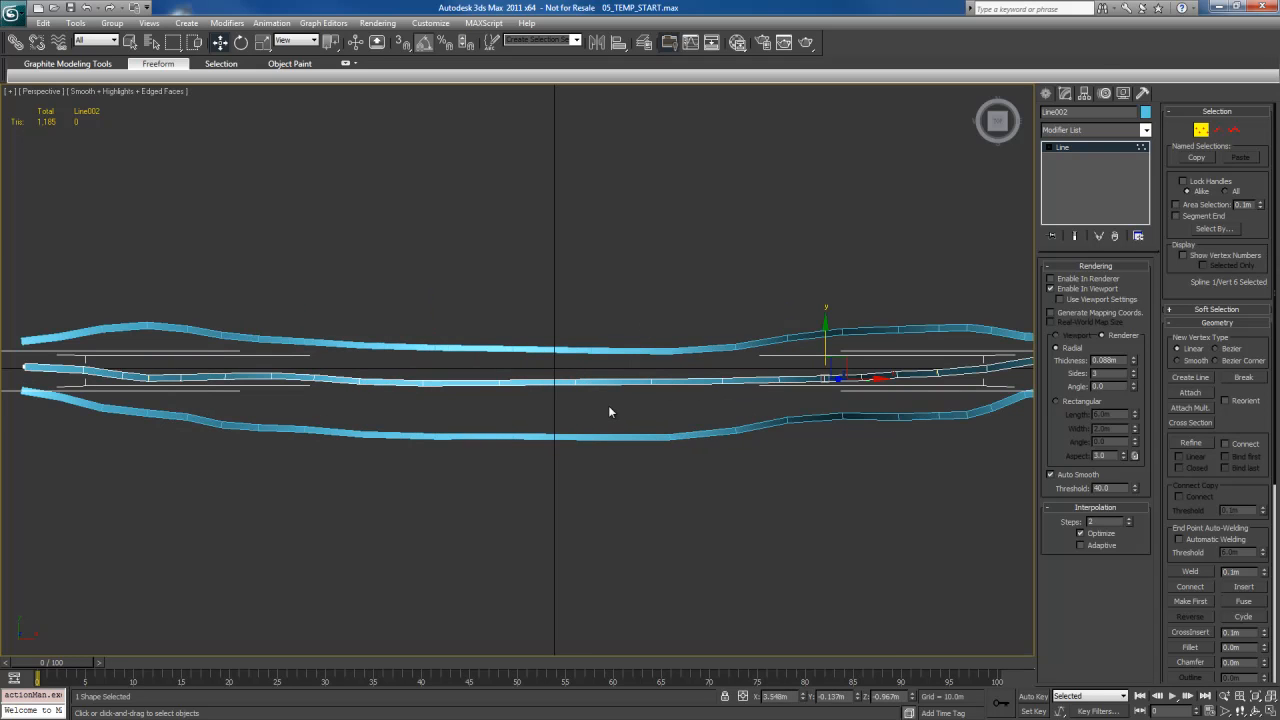
{"action": "middle_click_drag", "start_coordinate": [608, 409], "coordinate": [511, 390], "text": "alt"}
{"action": "key", "text": "1"}
{"action": "key", "text": "ctrl+a"}
{"action": "key", "text": "w"}
{"action": "mouse_move", "coordinate": [510, 390]}
{"action": "left_mouse_down", "text": "shift"}
{"action": "mouse_move", "coordinate": [380, 392]}
{"action": "mouse_move", "coordinate": [430, 395]}
{"action": "left_mouse_up", "text": "shift"}
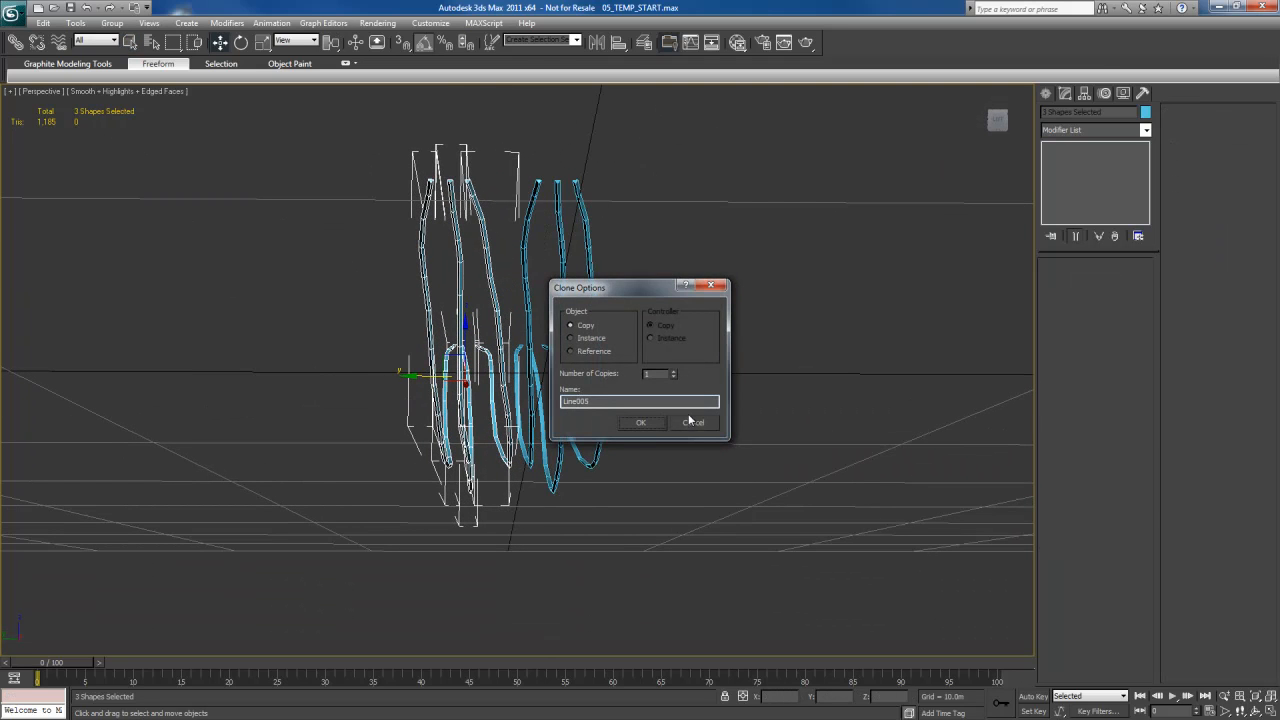
{"action": "left_click", "coordinate": [652, 424]}
- In the top view, rotate the three copied cables 180° and move them about 0.23 m in Y towards the originals
{"action": "middle_click_drag", "start_coordinate": [663, 394], "coordinate": [642, 422], "text": "alt"}
{"action": "key", "text": "t"}
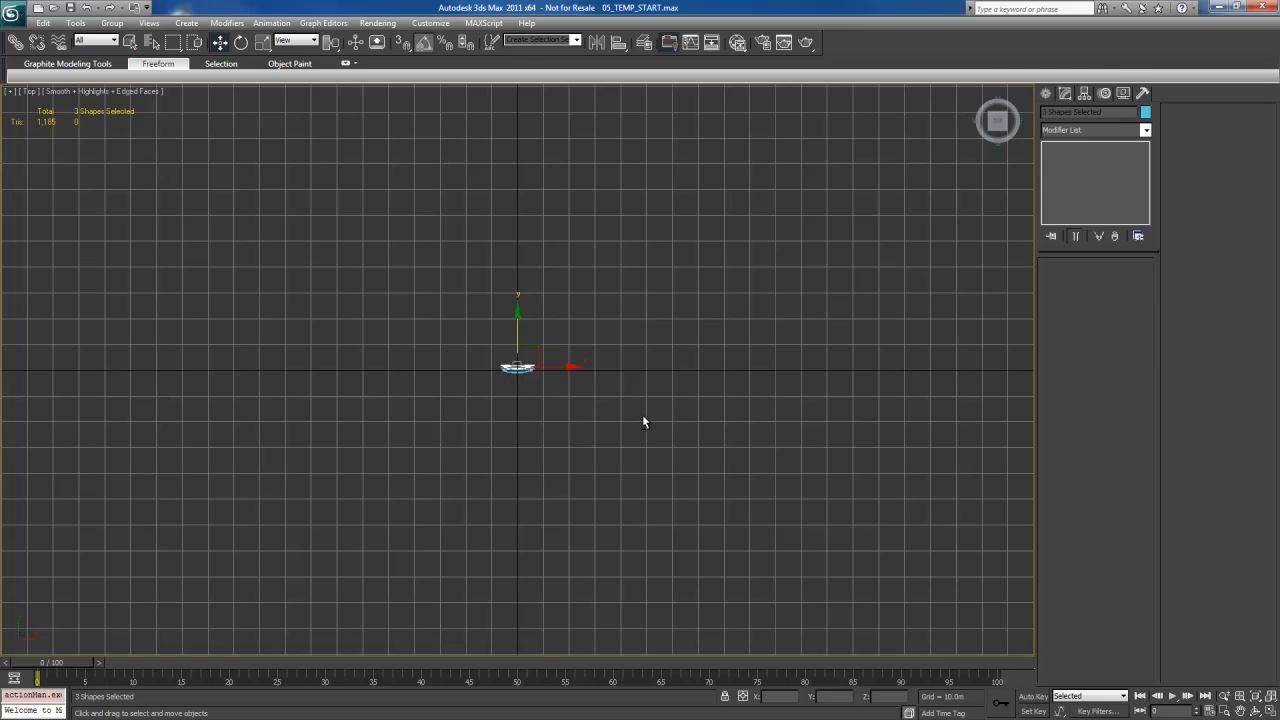
{"action": "key", "text": "z"}
{"action": "key", "text": "e"}
{"action": "left_click_drag", "start_coordinate": [581, 344], "coordinate": [343, 447]}
{"action": "key", "text": "w"}
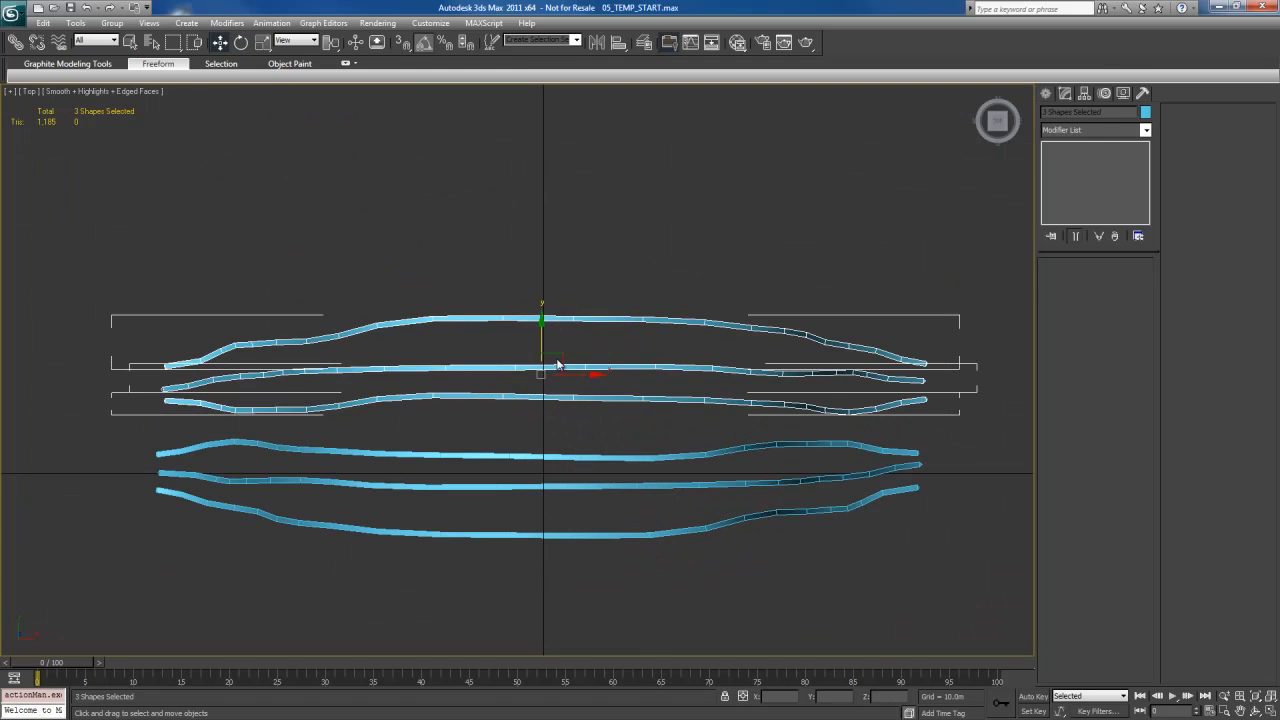
{"action": "left_click_drag", "start_coordinate": [543, 325], "coordinate": [543, 340]}
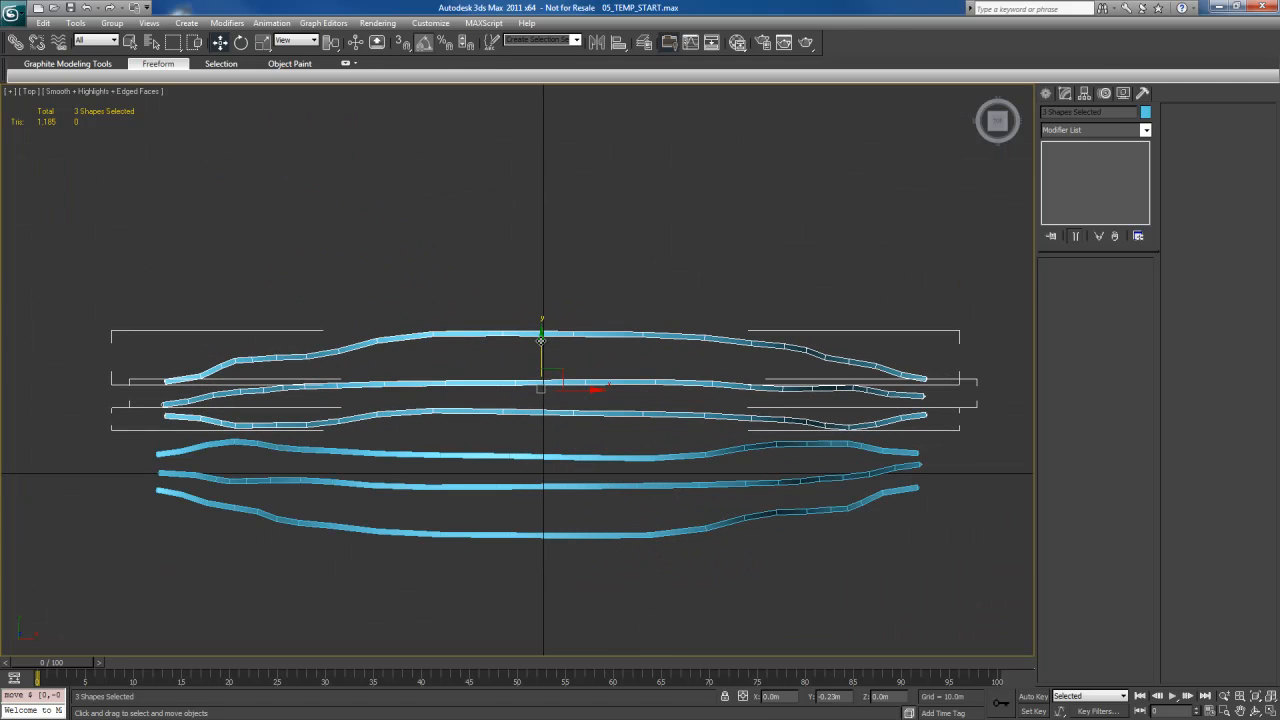
- Select the outermost copied cable in the perspective view and convert it to an Editable Poly
{"action": "key", "text": "p"}
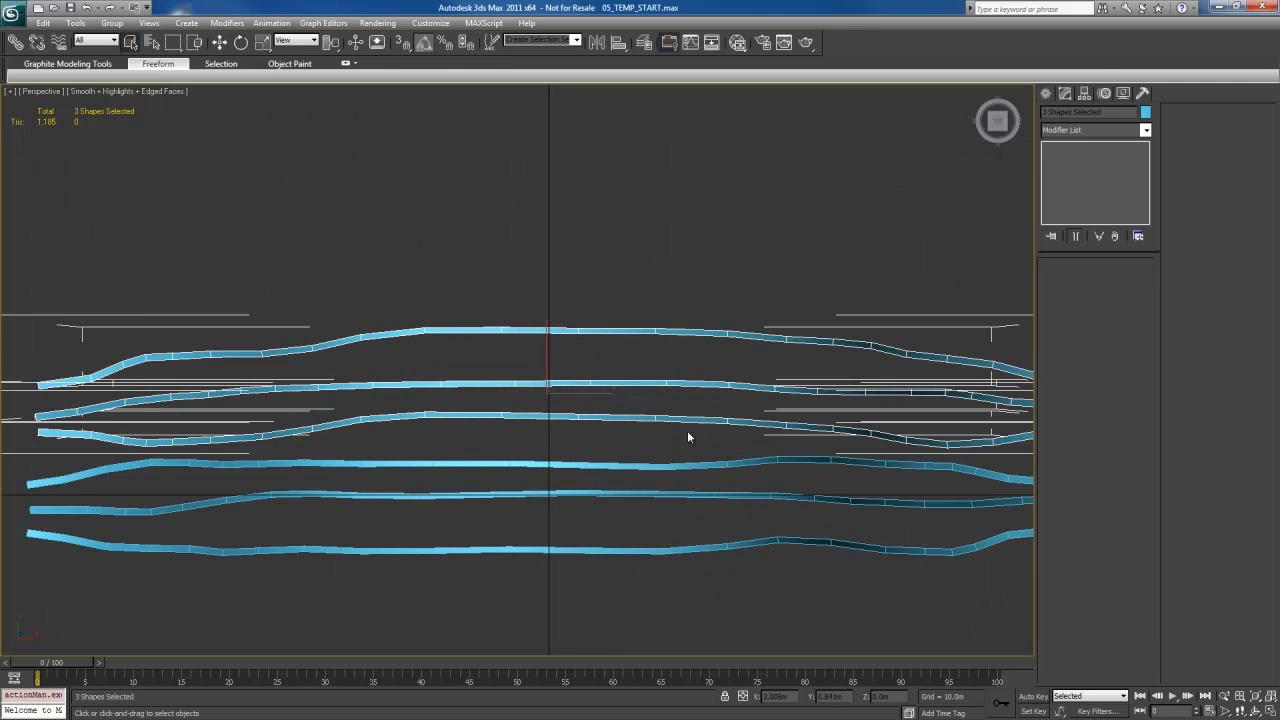
{"action": "middle_click_drag", "start_coordinate": [688, 437], "coordinate": [706, 351], "text": "alt"}
{"action": "scroll", "coordinate": [706, 323], "scroll_direction": "down", "scroll_amount": 4}
{"action": "left_click", "coordinate": [726, 301]}
{"action": "left_click", "coordinate": [583, 380]}
{"action": "middle_click_drag", "start_coordinate": [583, 380], "coordinate": [595, 360], "text": "alt"}
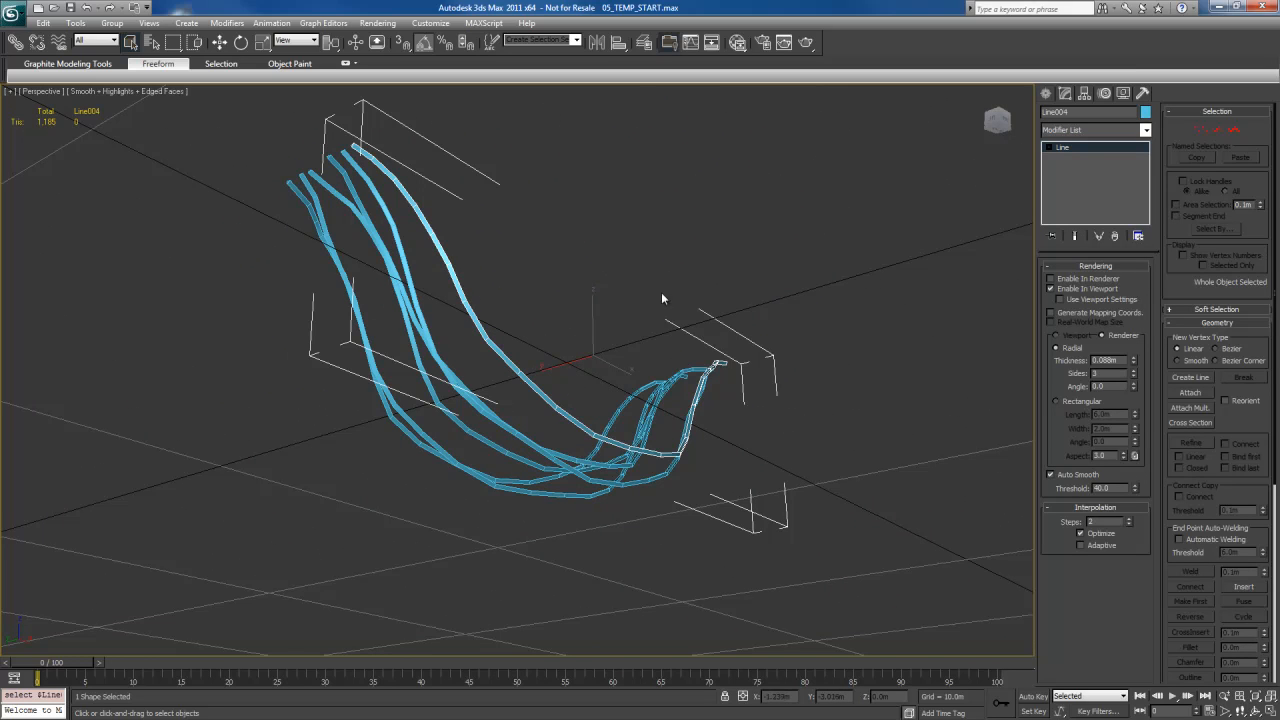
{"action": "right_click", "coordinate": [494, 352]}
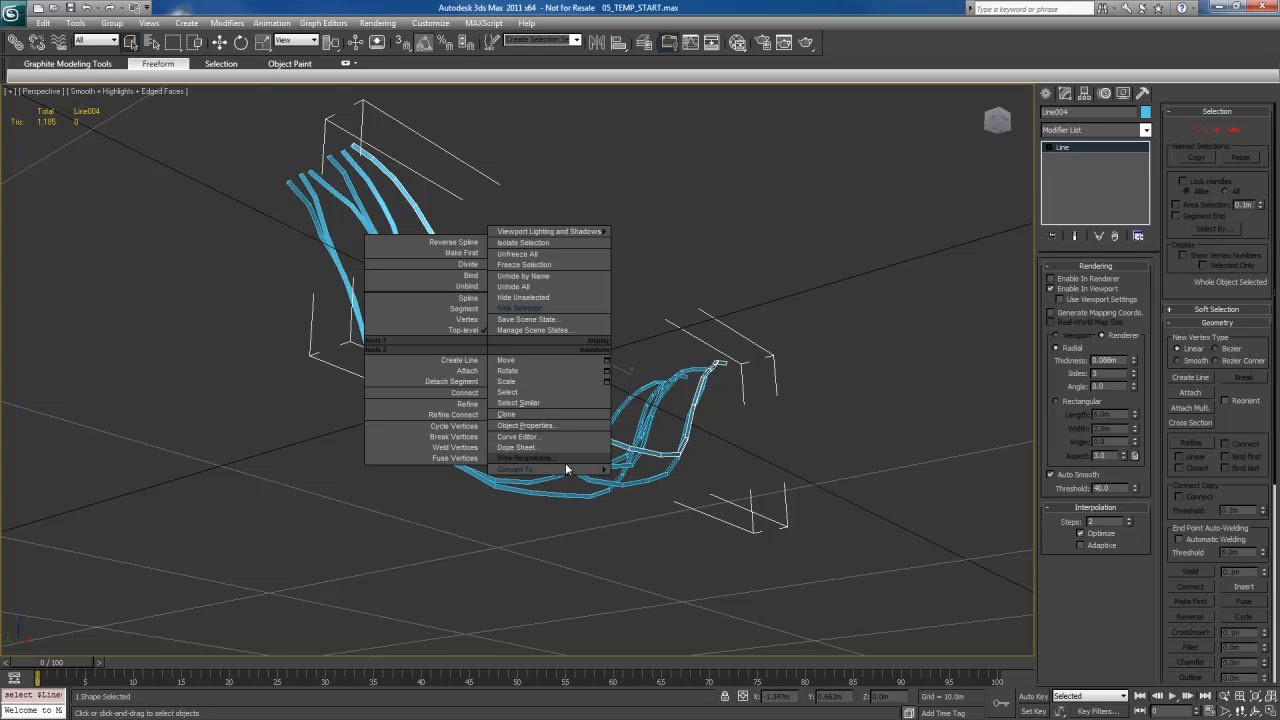
{"action": "mouse_move", "coordinate": [565, 466]}
{"action": "left_click", "coordinate": [667, 491]}
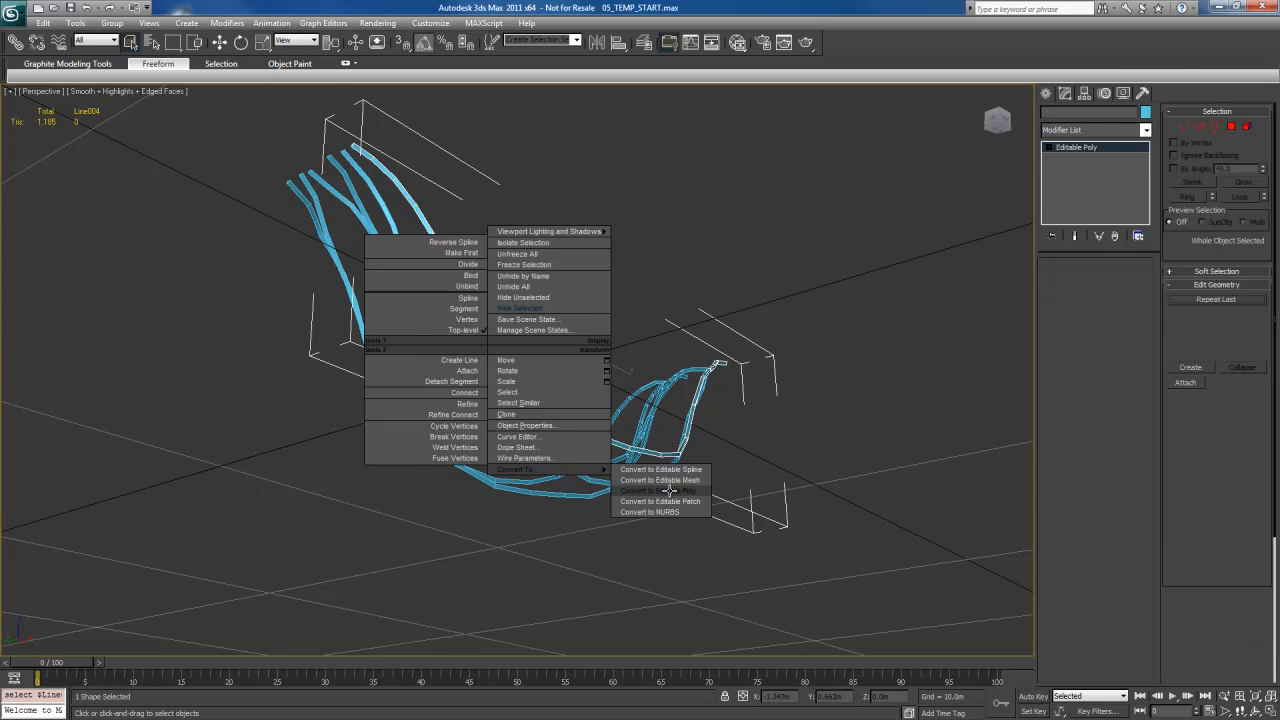
- Try moving three vertex rings in the middle of the converted cable, undo the move and leave vertex editing
{"action": "middle_click_drag", "start_coordinate": [784, 492], "coordinate": [717, 427], "text": "alt"}
{"action": "key", "text": "1"}
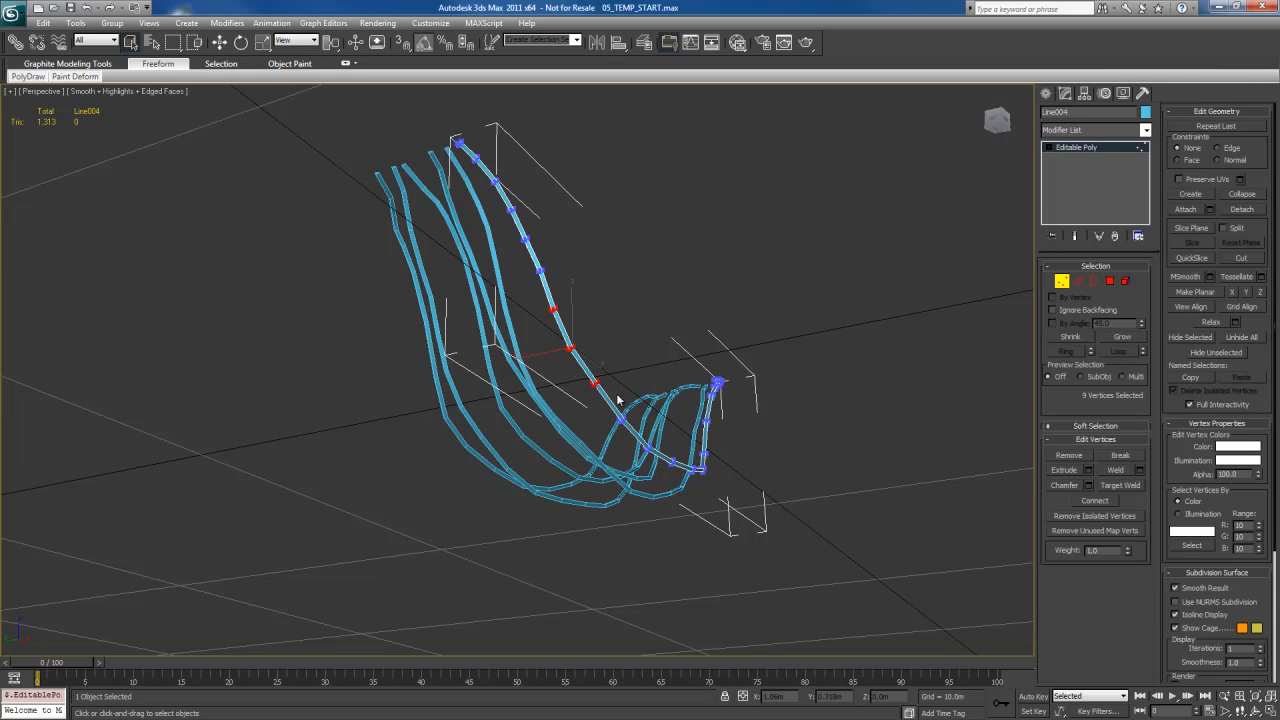
{"action": "key", "text": "w"}
{"action": "left_click_drag", "start_coordinate": [566, 351], "coordinate": [552, 364]}
{"action": "key", "text": "ctrl+z"}
{"action": "key", "text": "q"}
{"action": "key", "text": "1"}
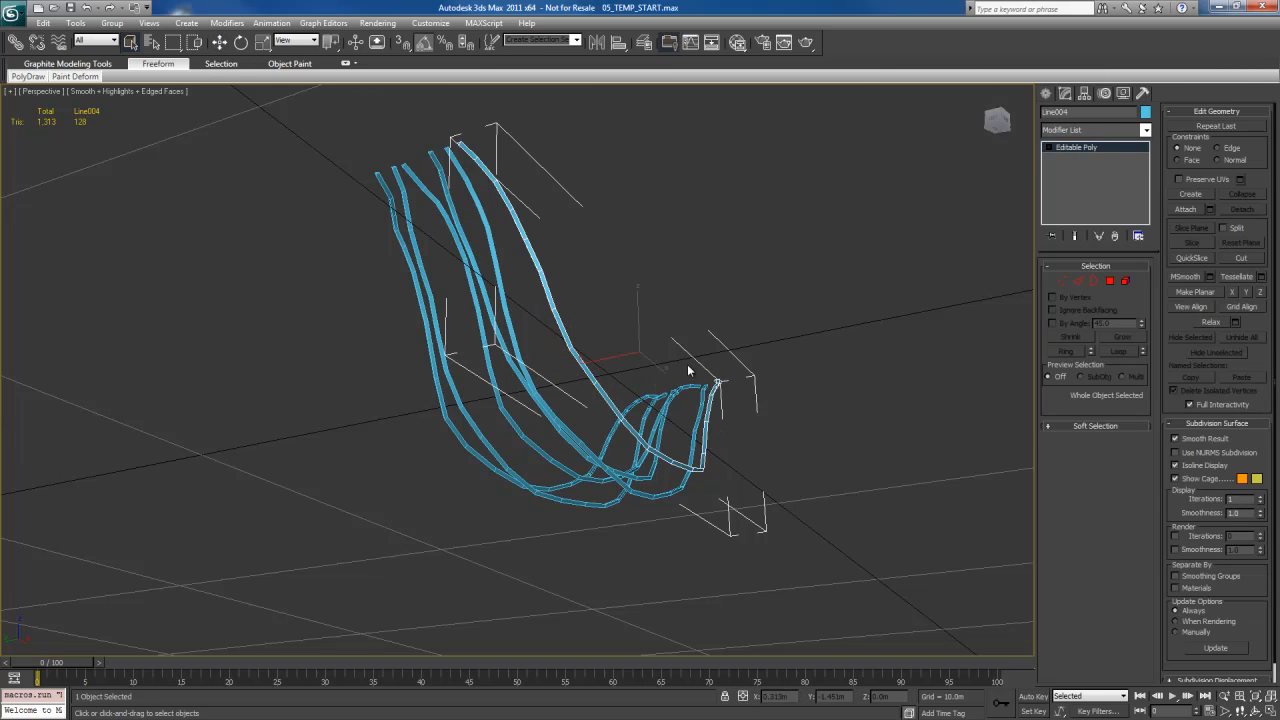
- Deselect the converted cable
{"action": "middle_click_drag", "start_coordinate": [688, 366], "coordinate": [765, 358], "text": "alt"}
{"action": "left_click", "coordinate": [766, 359]}
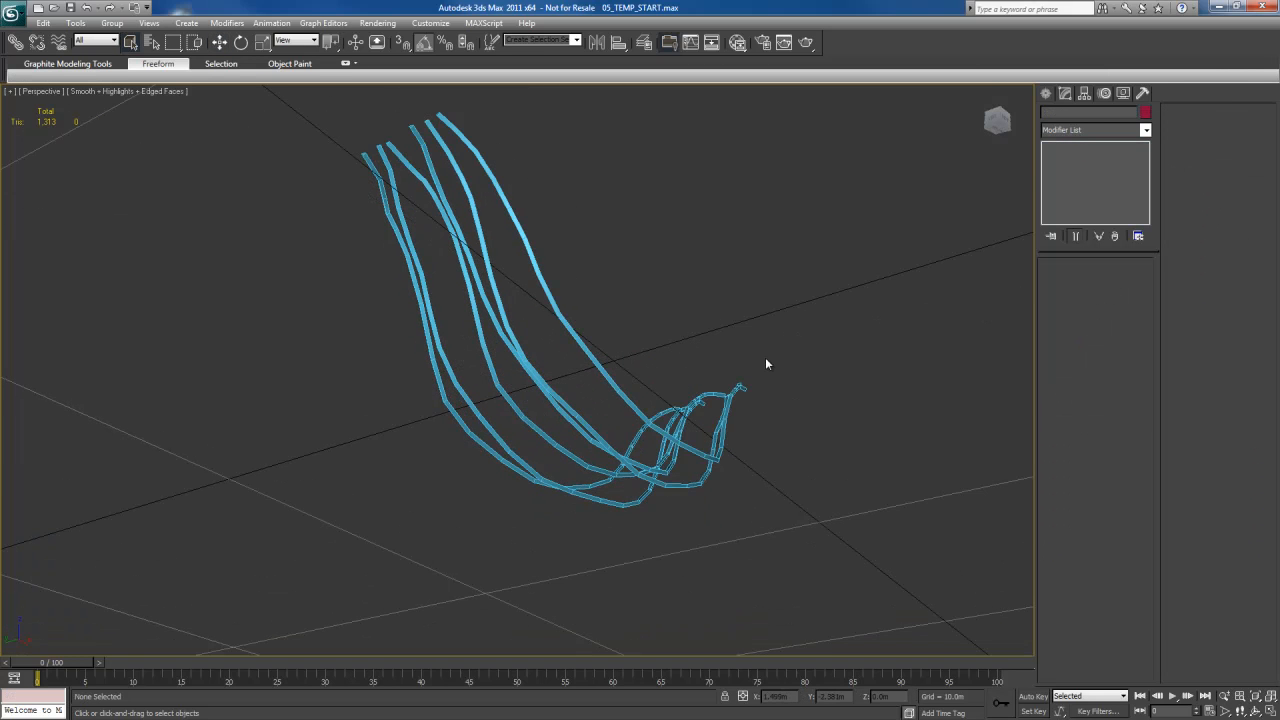